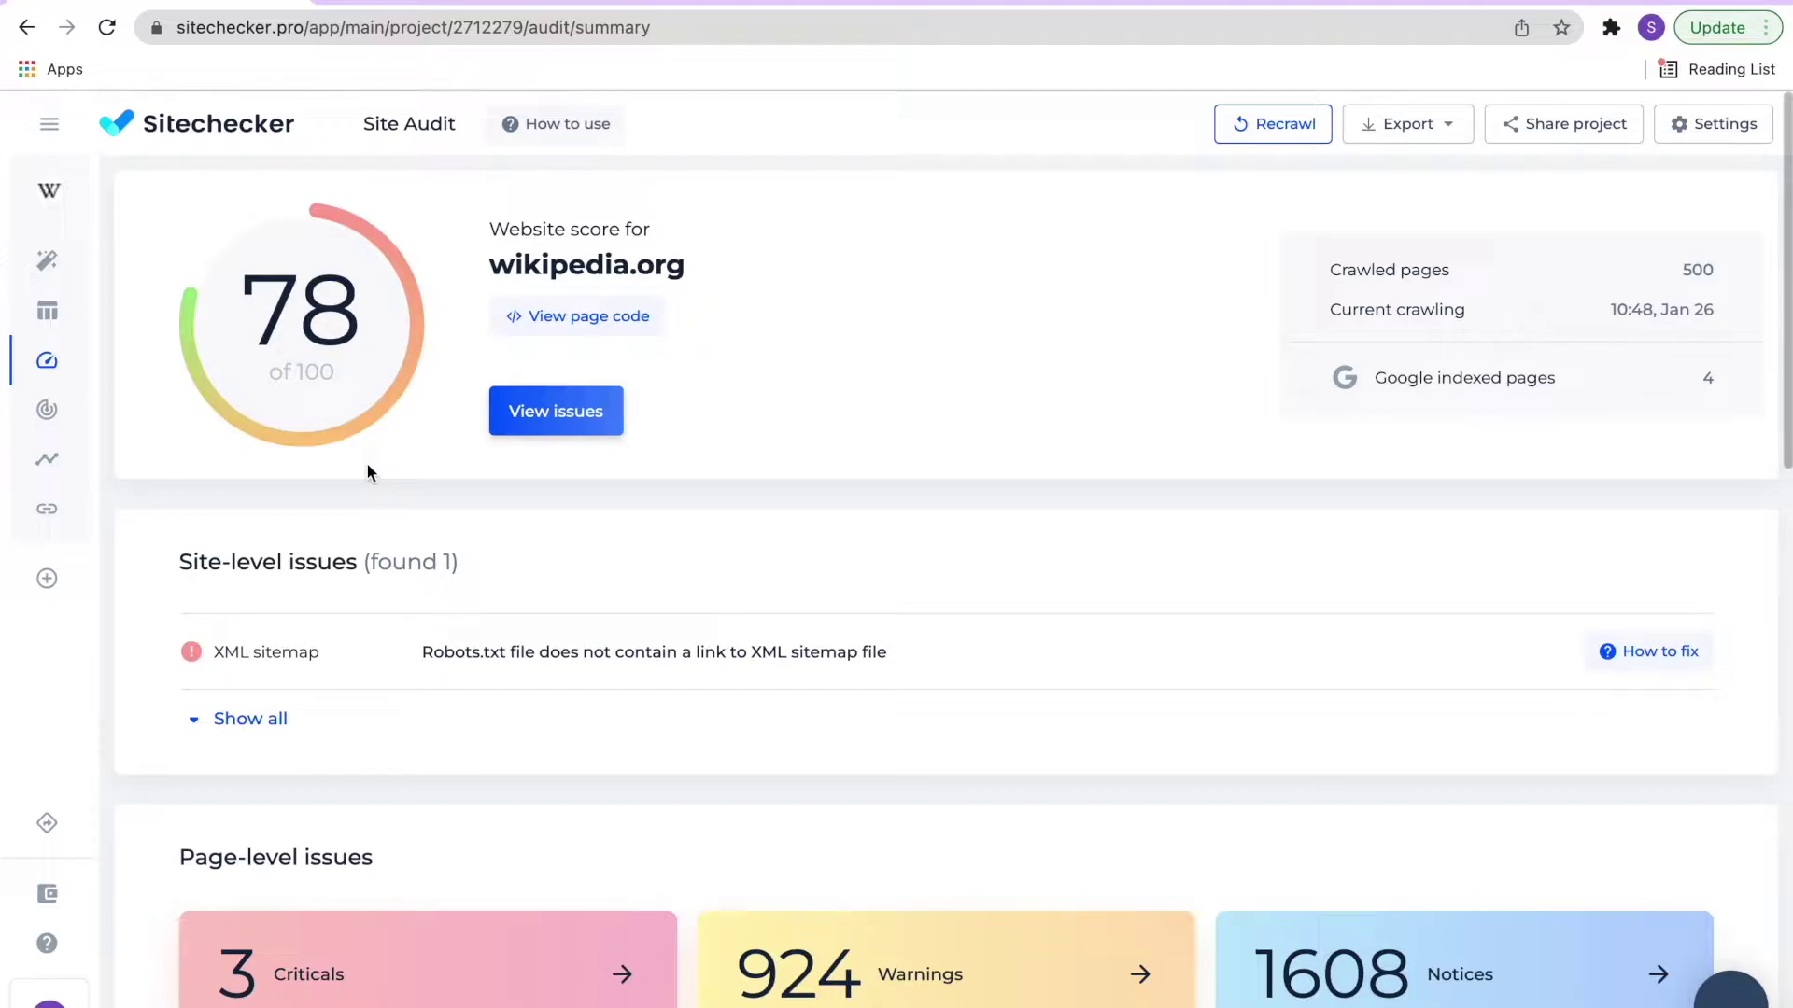
Expand the full list of site-level checks, look through it, then collapse it back to one row
{"action": "scroll", "coordinate": [367, 467], "scroll_direction": "down", "scroll_amount": 7}
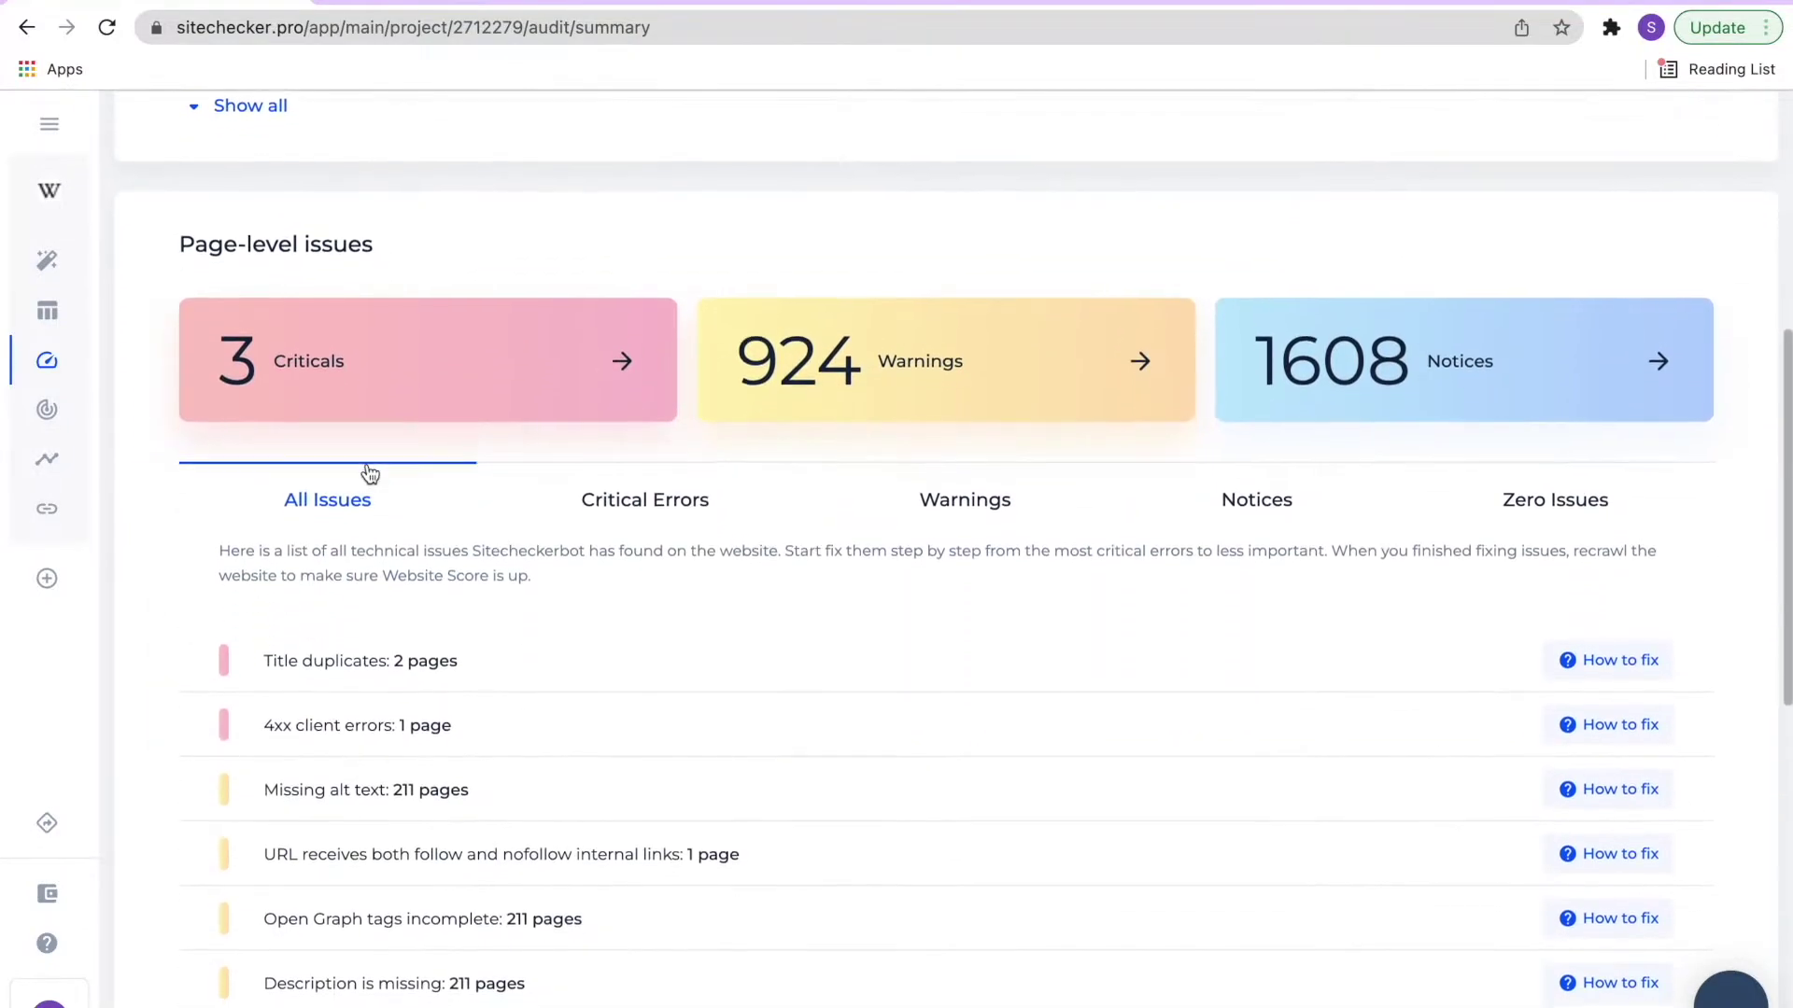
{"action": "scroll", "coordinate": [369, 475], "scroll_direction": "up", "scroll_amount": 7}
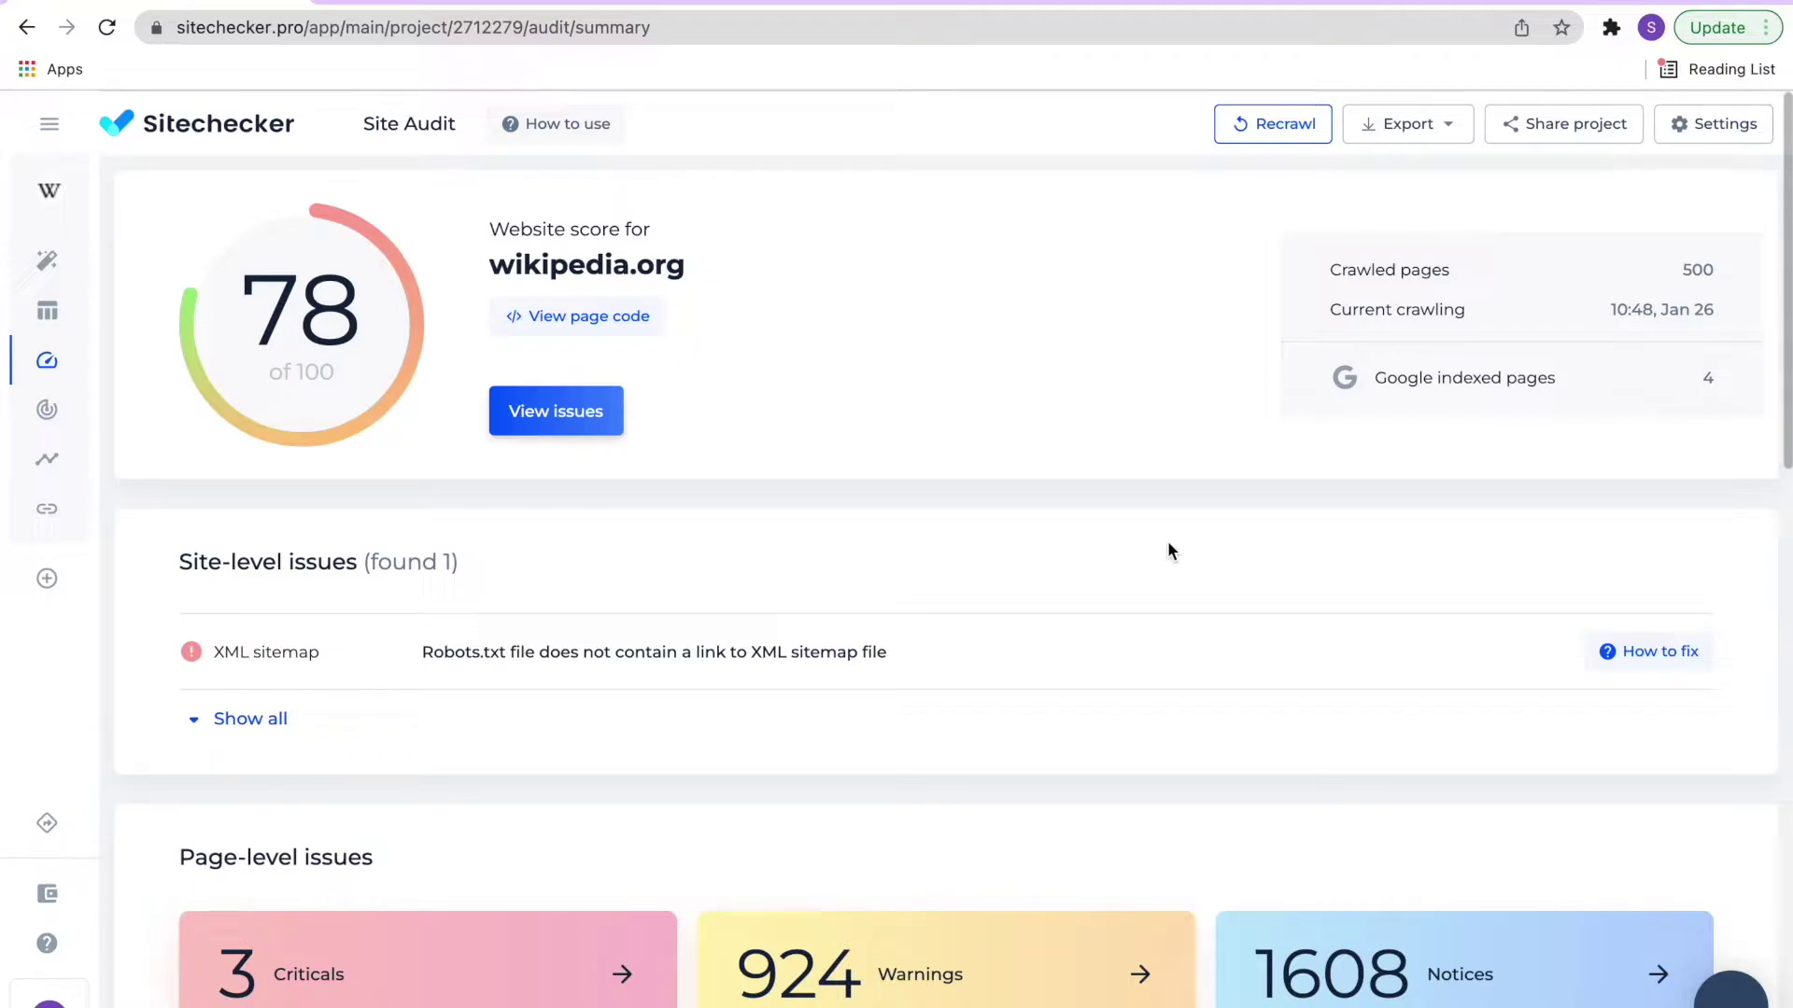
{"action": "scroll", "coordinate": [1168, 542], "scroll_direction": "down", "scroll_amount": 3}
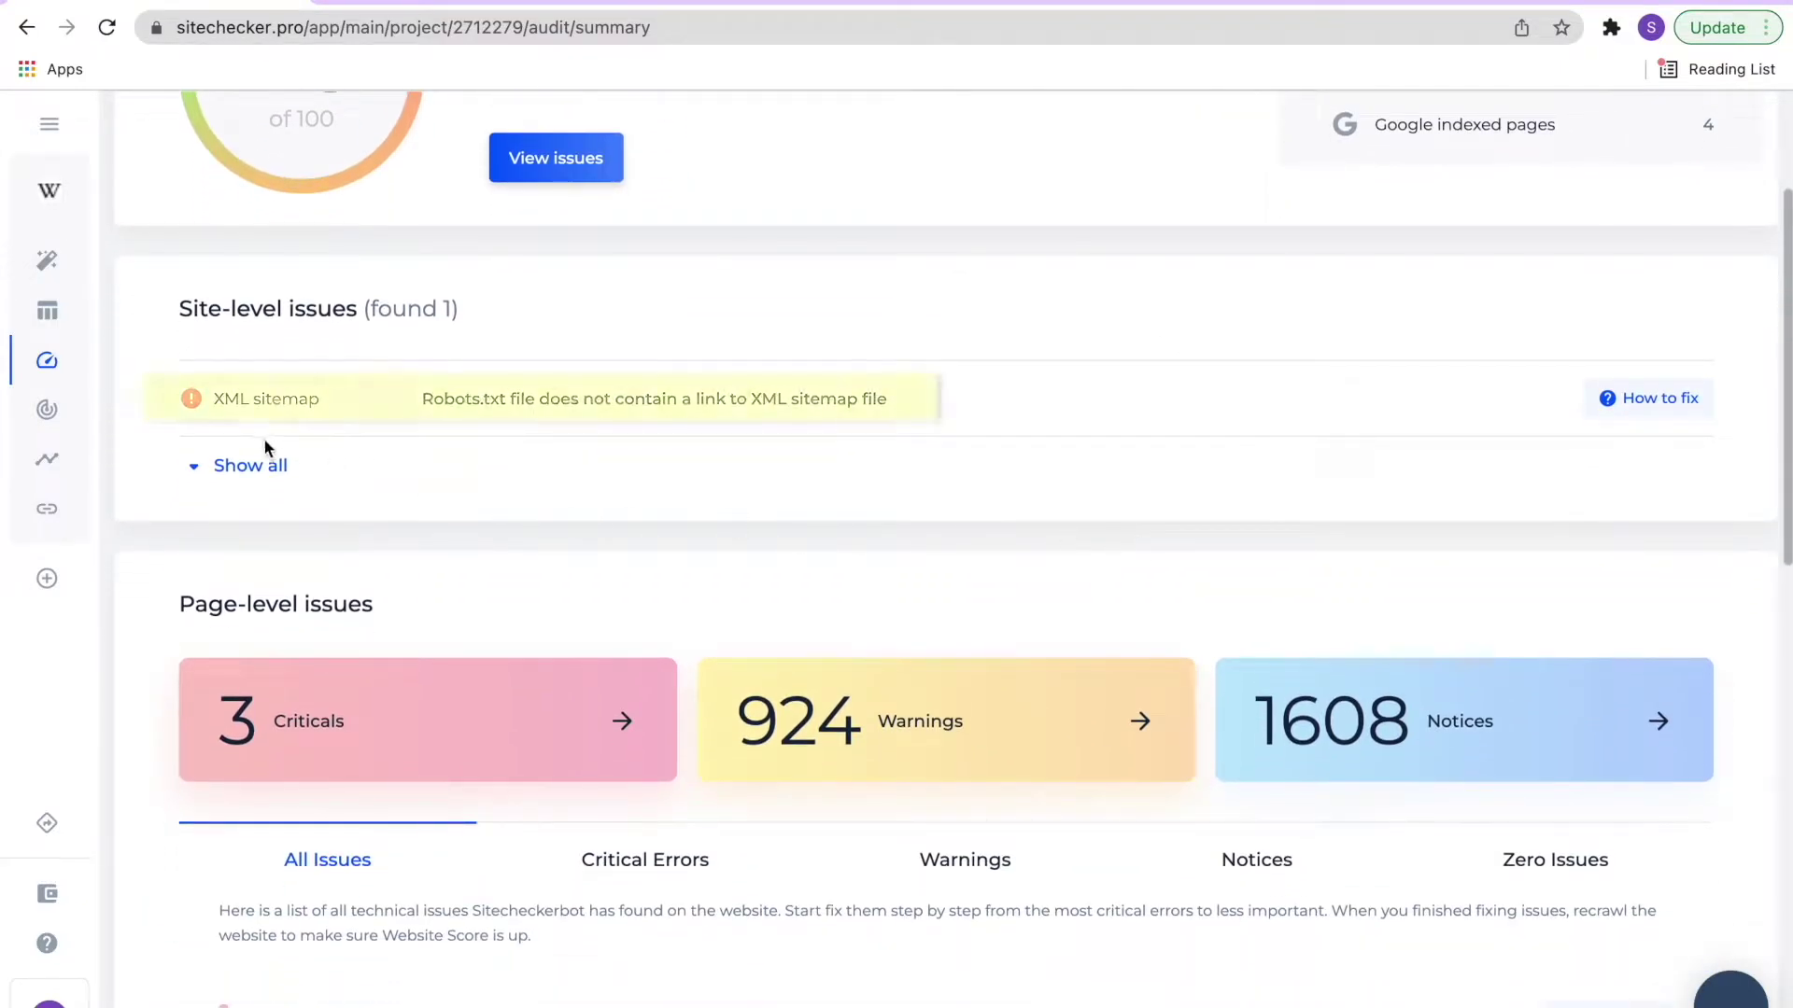
{"action": "left_click", "coordinate": [253, 465]}
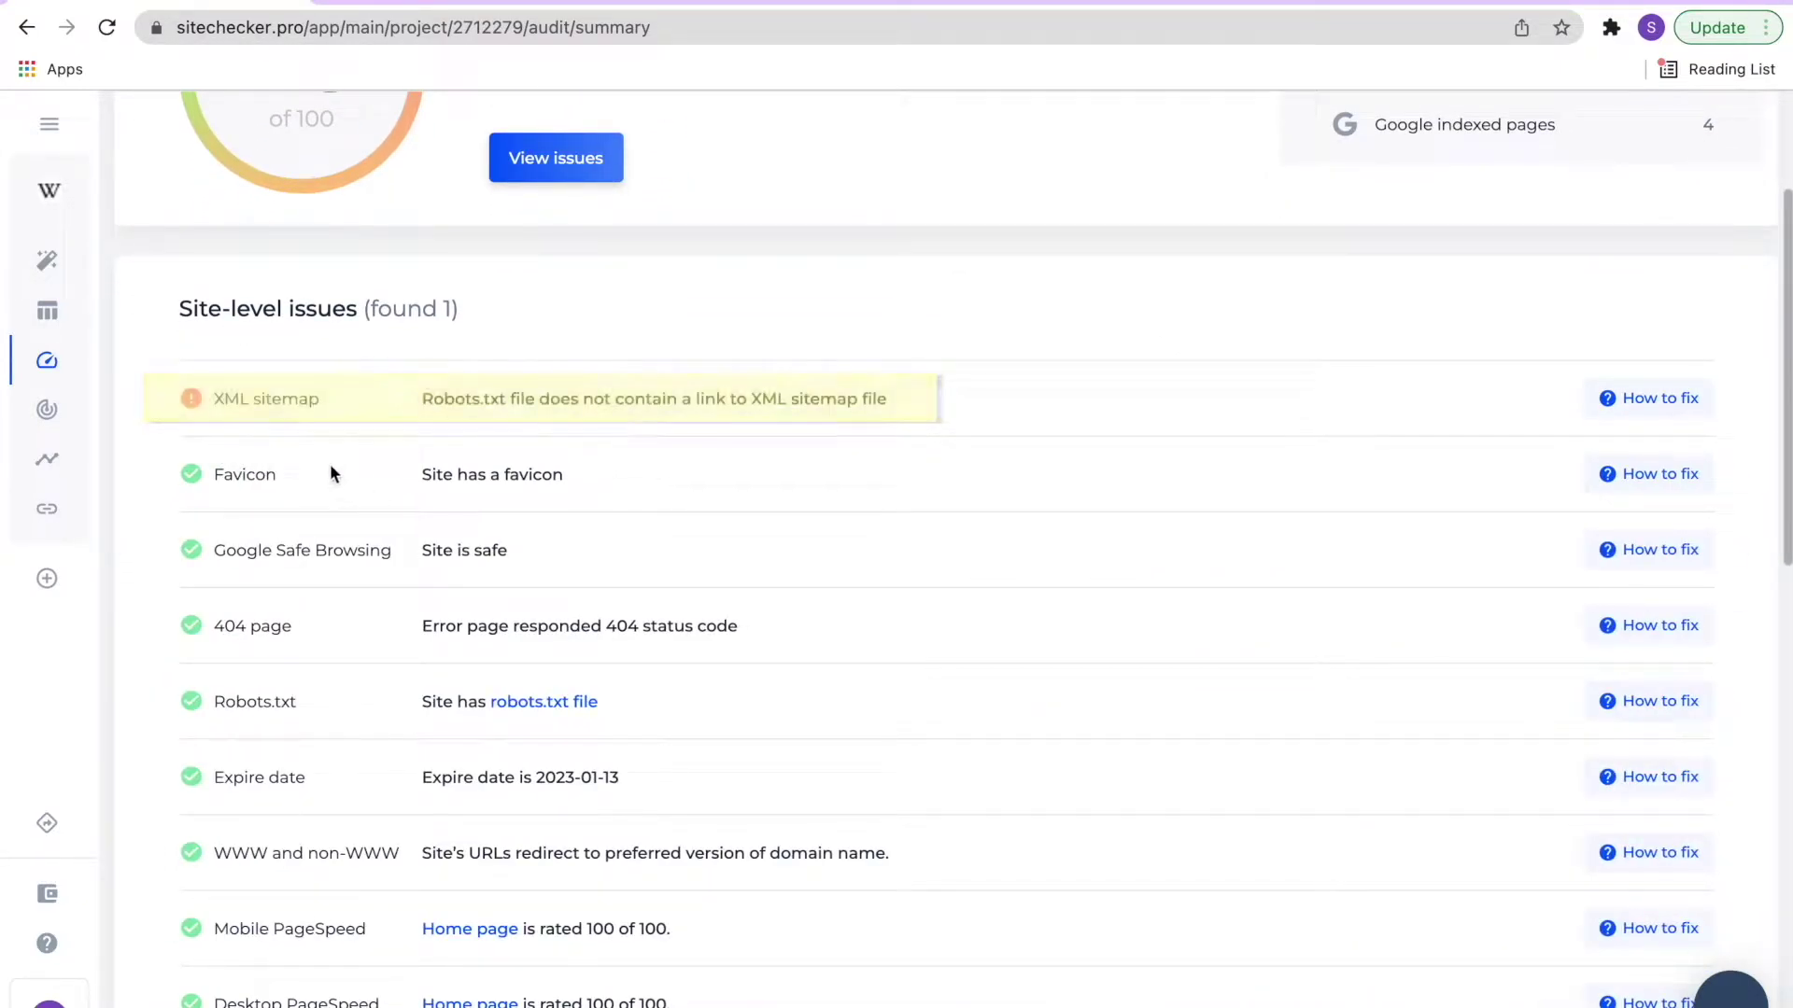
{"action": "scroll", "coordinate": [329, 463], "scroll_direction": "down", "scroll_amount": 1}
{"action": "scroll", "coordinate": [330, 467], "scroll_direction": "down", "scroll_amount": 2}
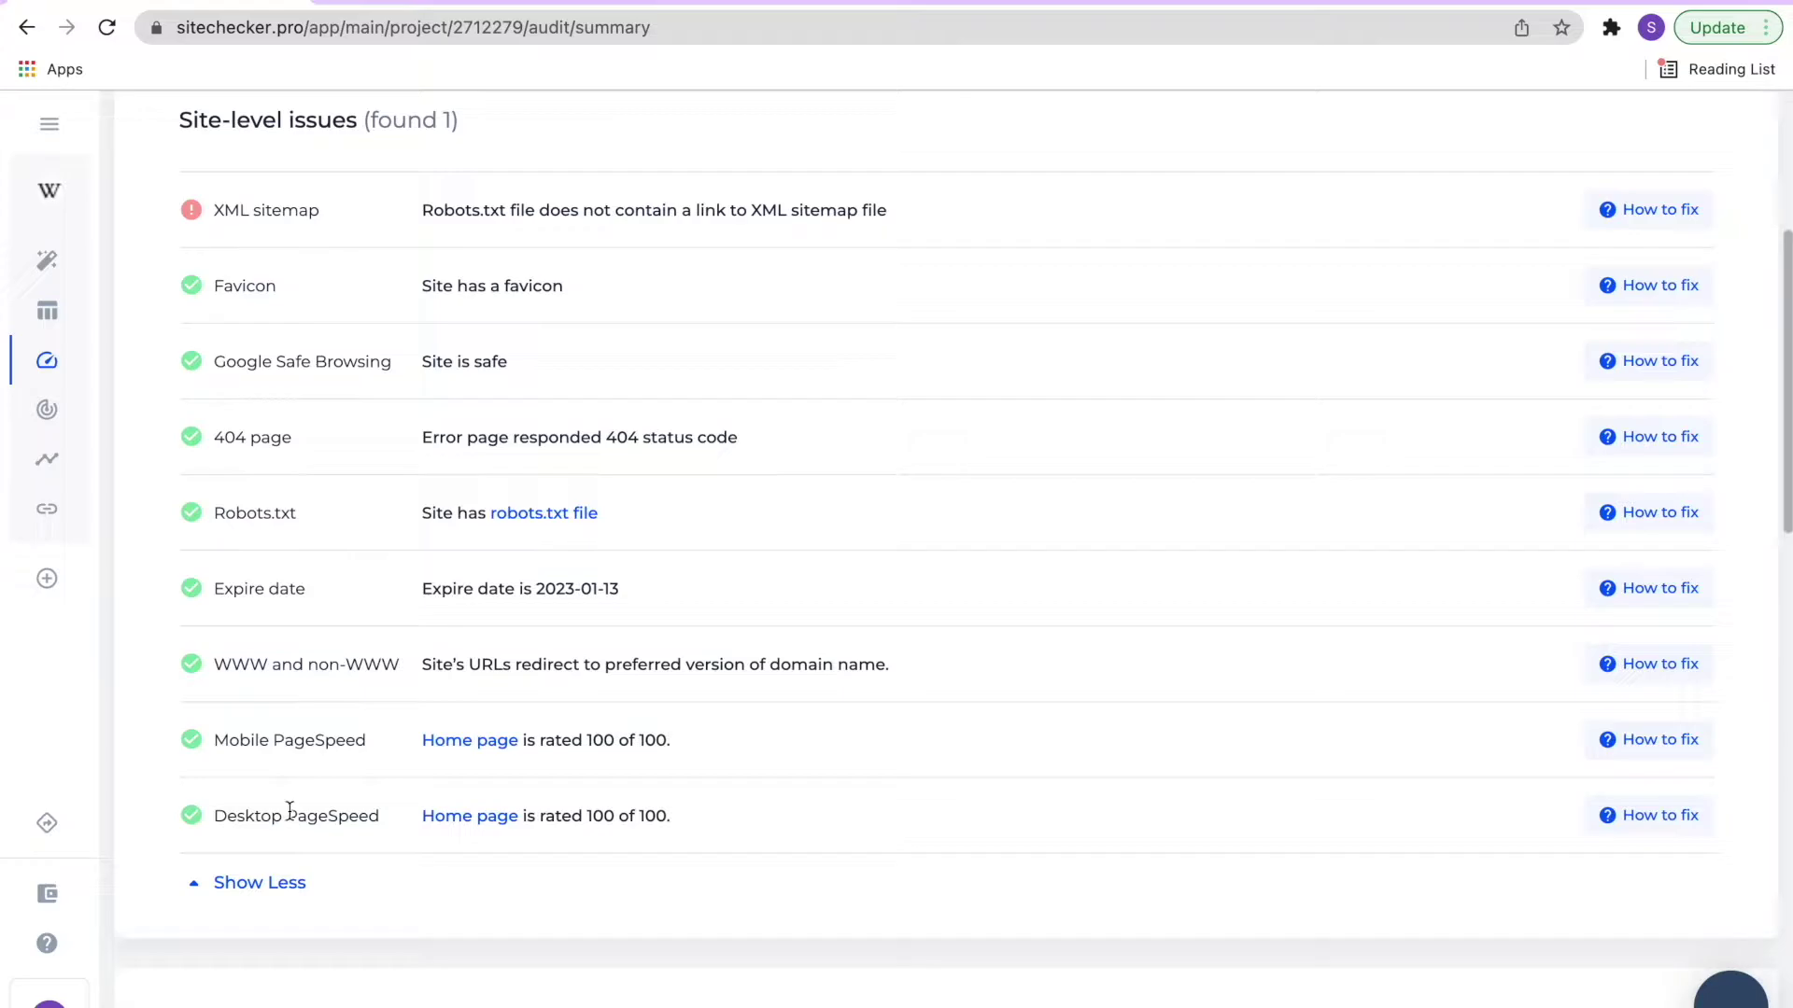
{"action": "left_click", "coordinate": [241, 885]}
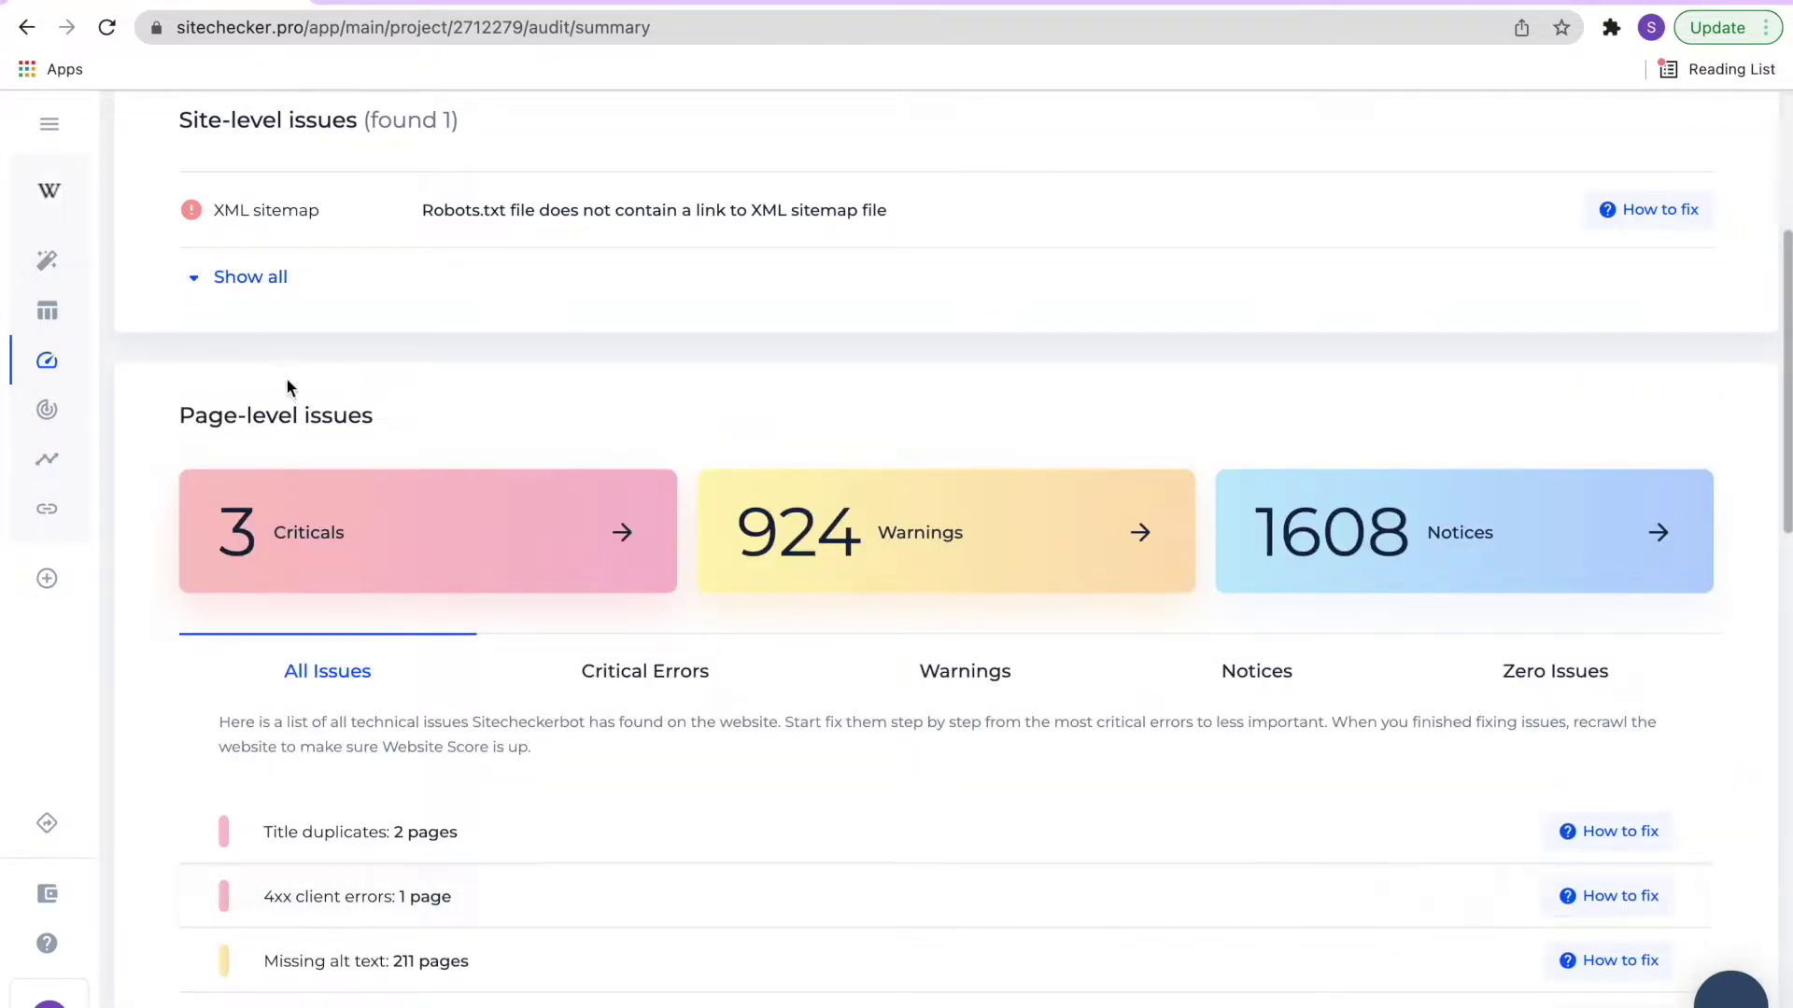
{"action": "scroll", "coordinate": [287, 379], "scroll_direction": "down", "scroll_amount": 5}
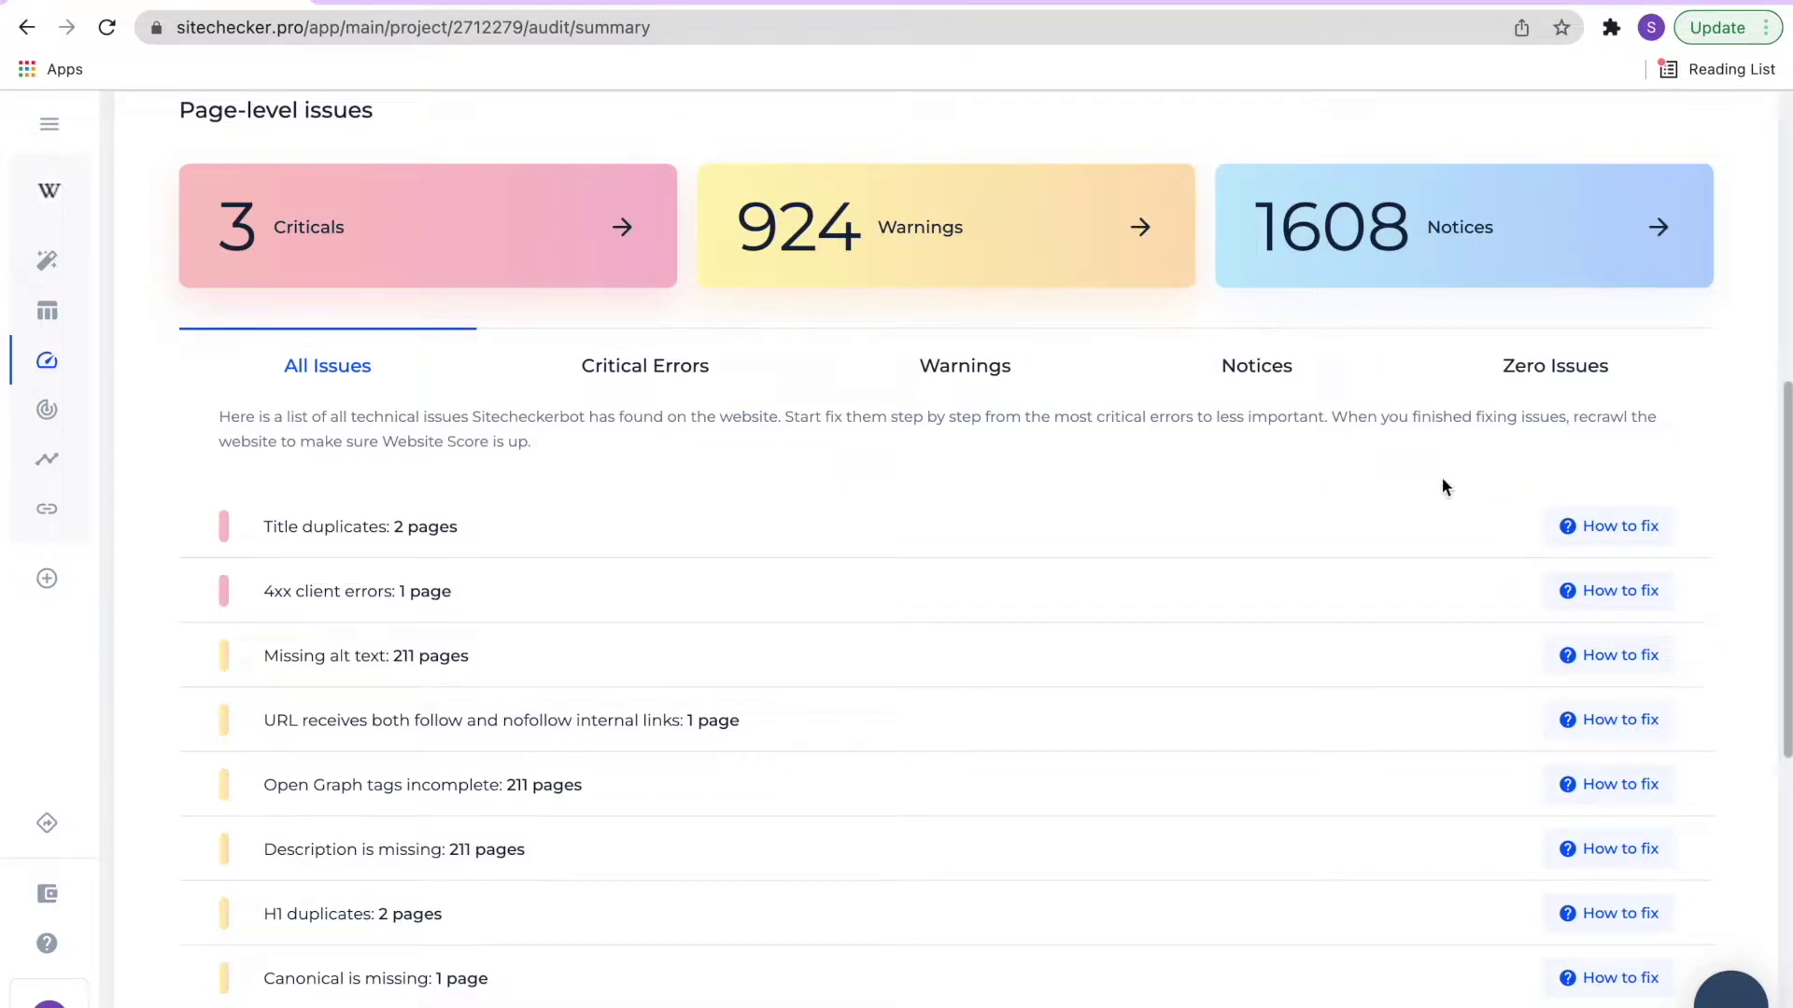
Open the Title duplicates issue, showing the en and af Wikipedia GIF pages with identical titles
{"action": "left_click", "coordinate": [314, 528]}
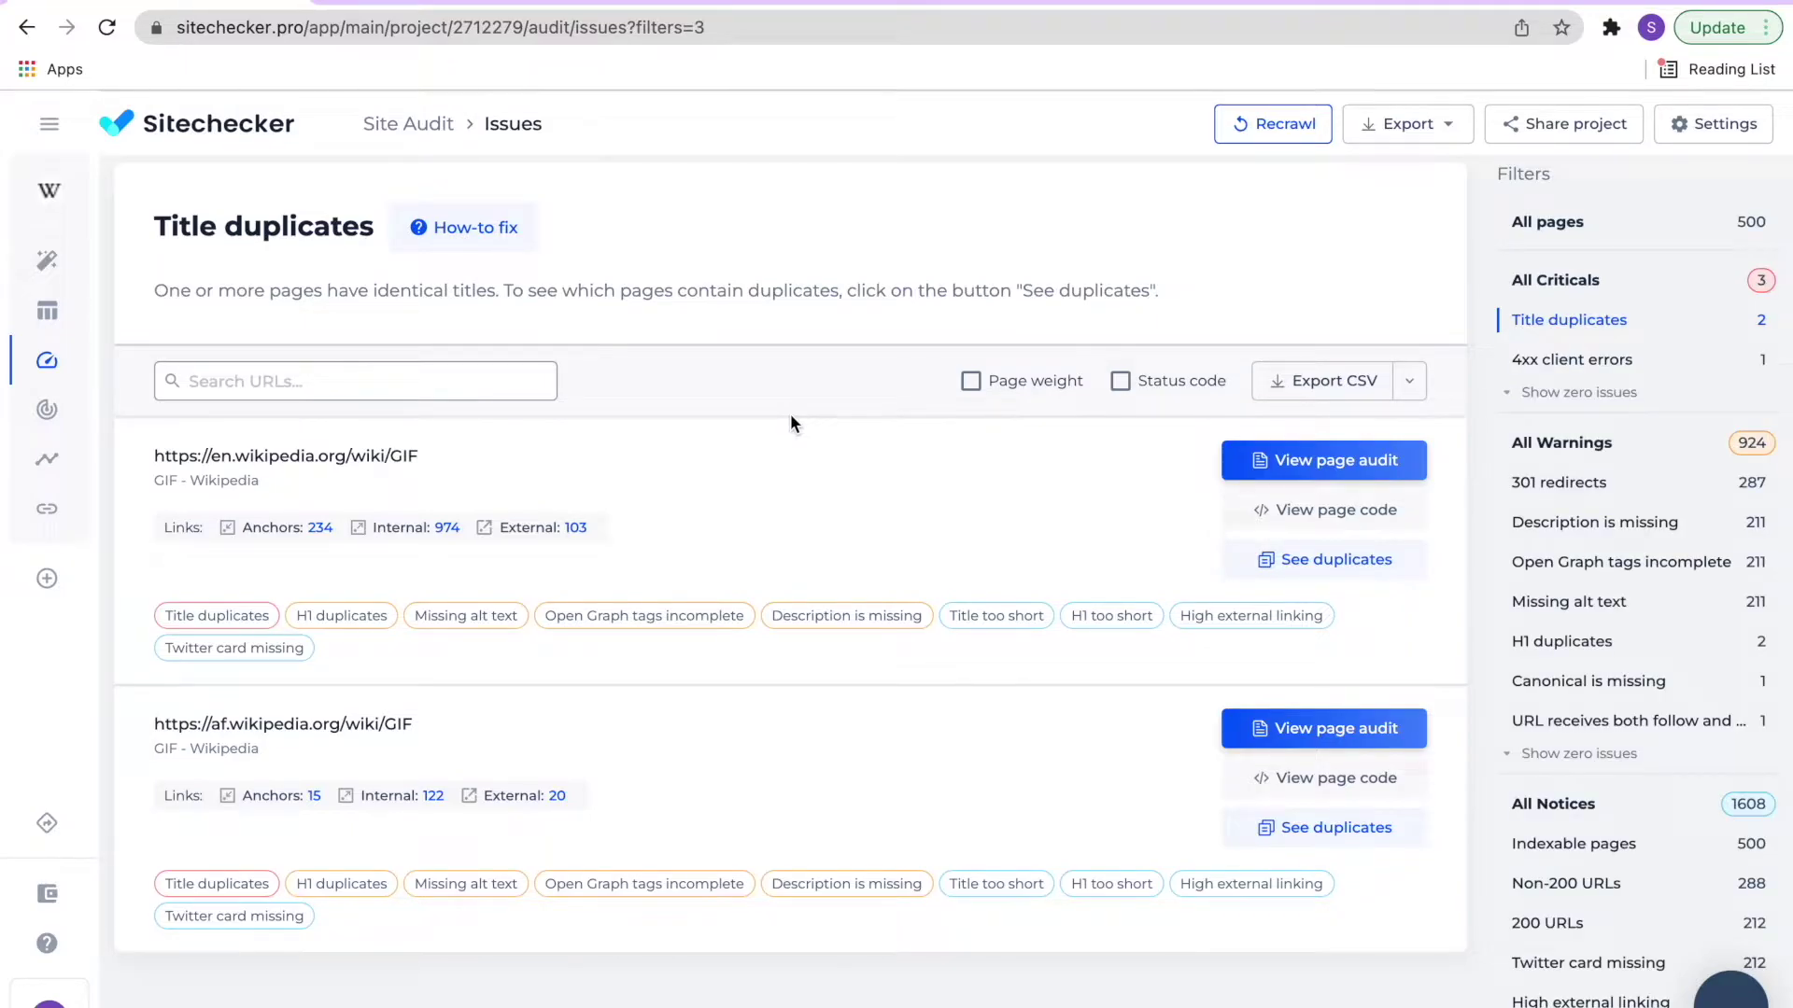
{"action": "scroll", "coordinate": [790, 417], "scroll_direction": "down", "scroll_amount": 1}
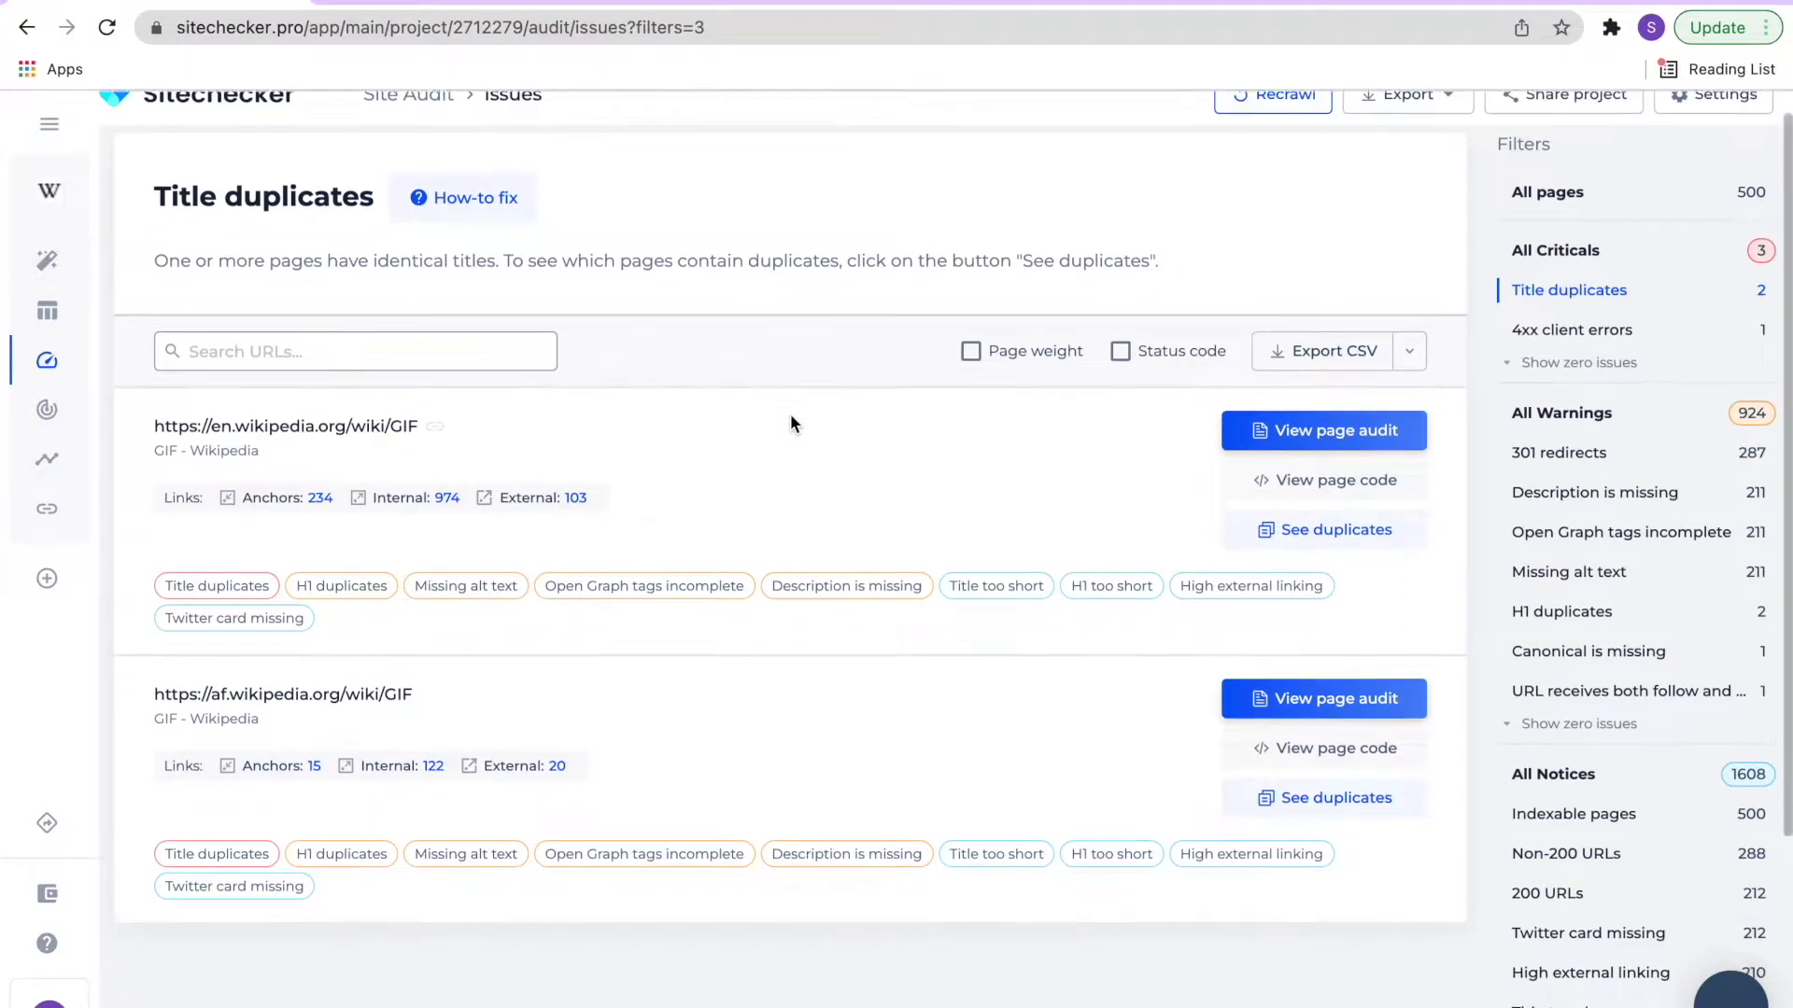
{"action": "scroll", "coordinate": [789, 418], "scroll_direction": "up", "scroll_amount": 1}
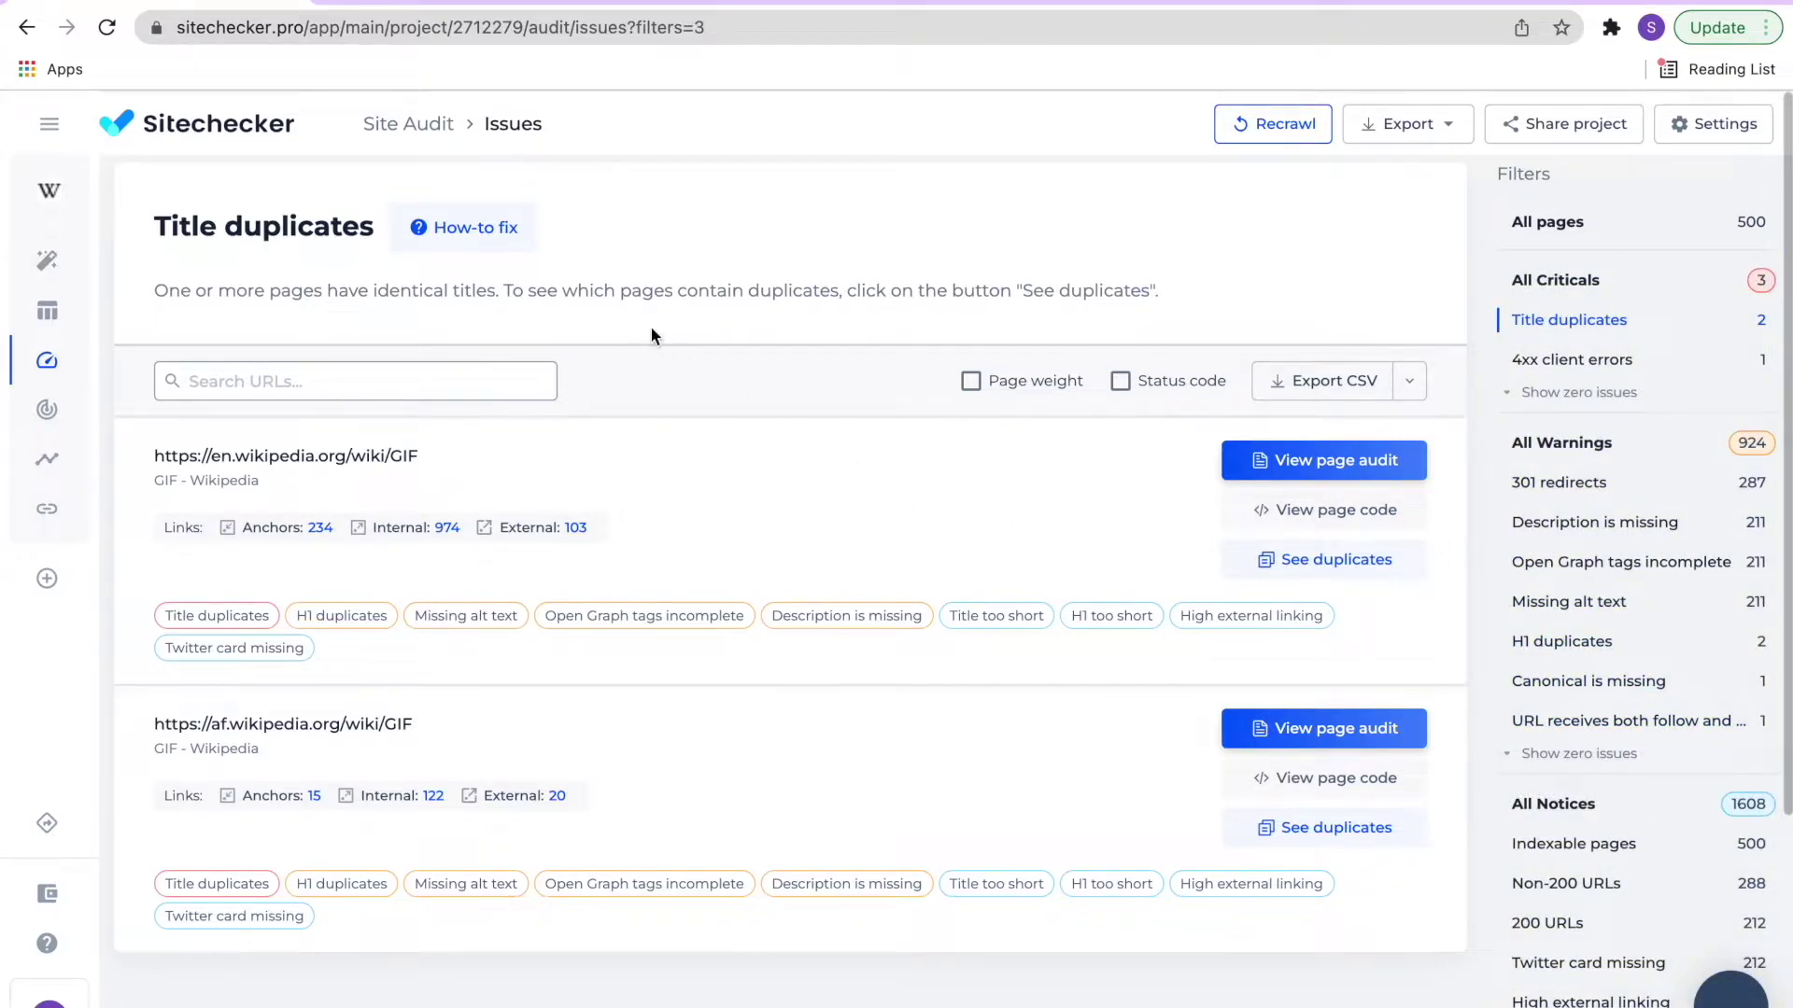
{"action": "left_click", "coordinate": [488, 241]}
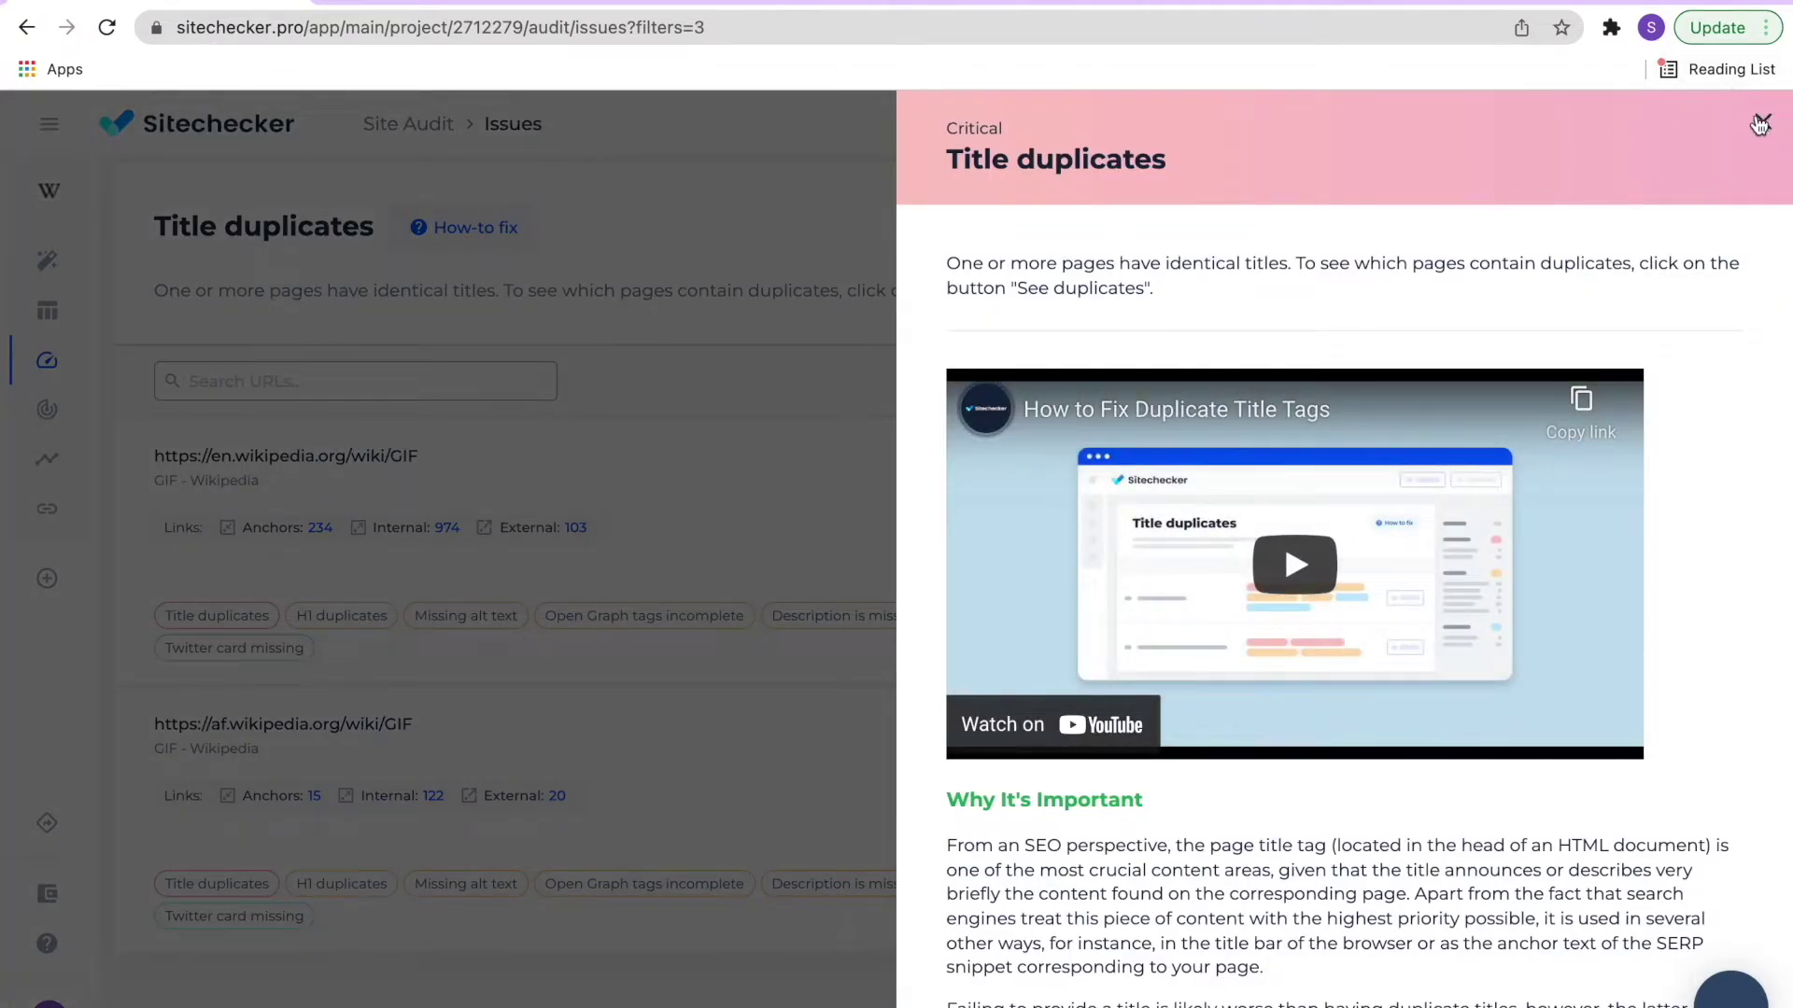
{"action": "scroll", "coordinate": [1690, 313], "scroll_direction": "down", "scroll_amount": 3}
{"action": "scroll", "coordinate": [1690, 327], "scroll_direction": "down", "scroll_amount": 6}
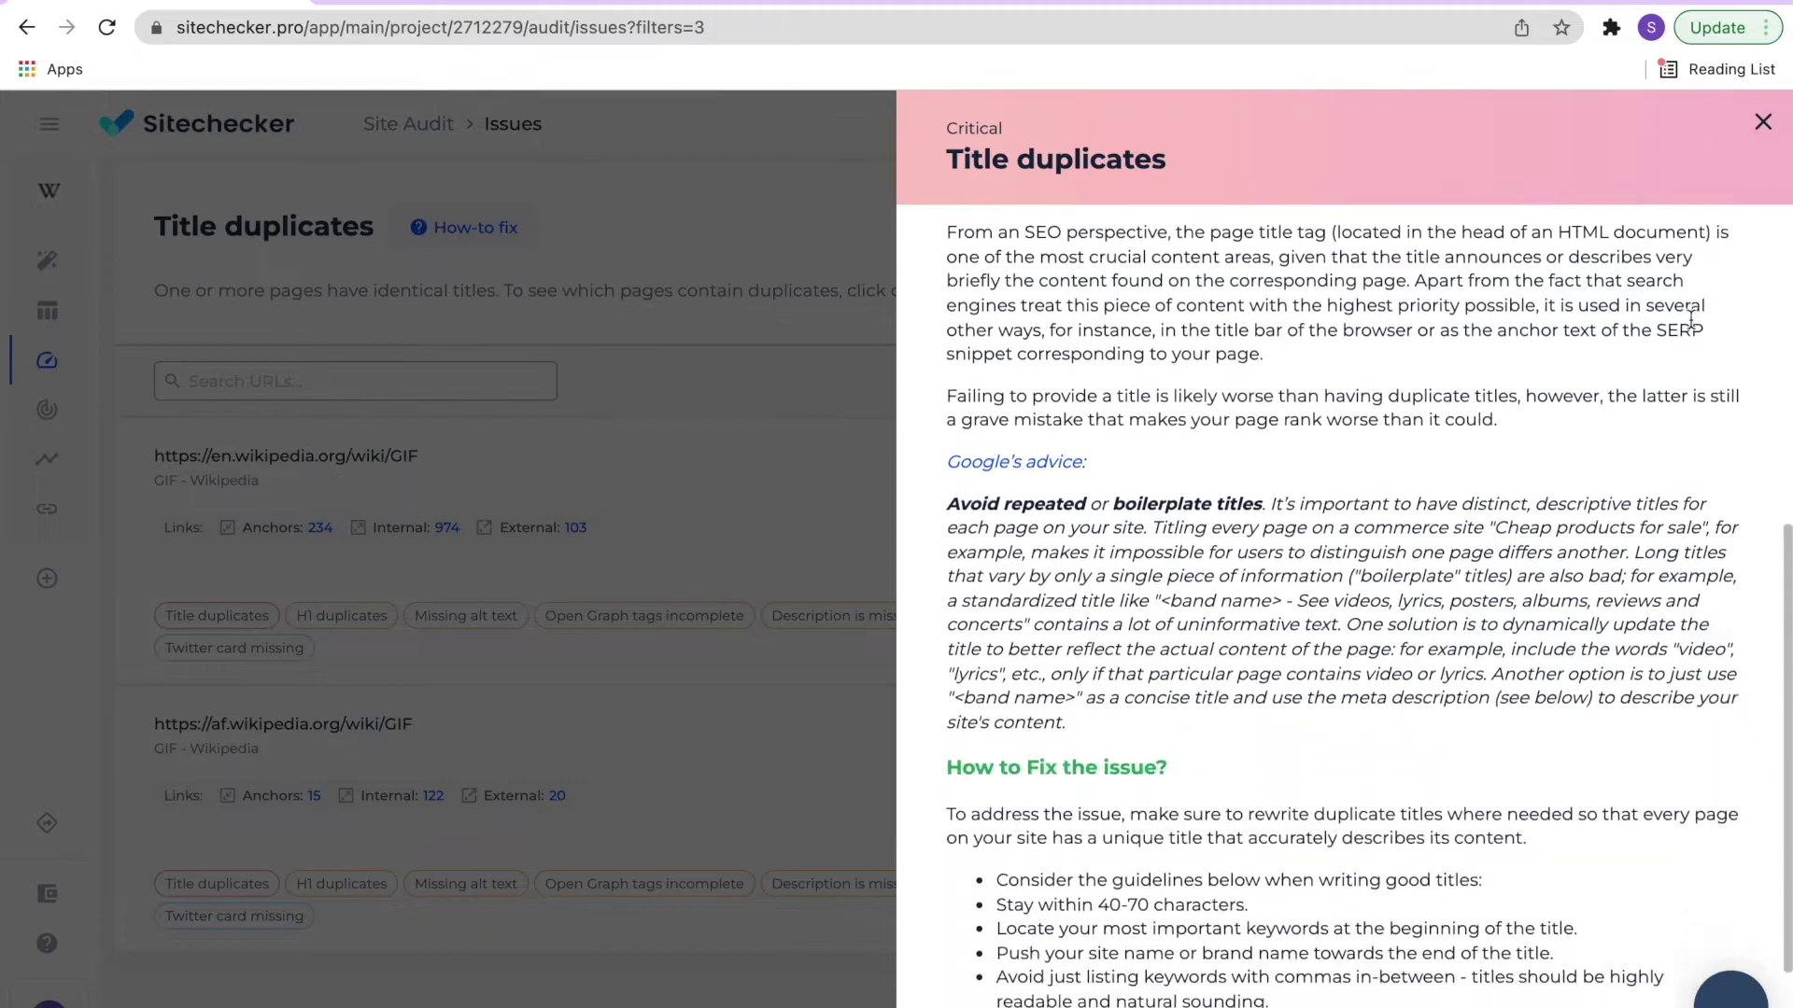
{"action": "scroll", "coordinate": [1698, 303], "scroll_direction": "up", "scroll_amount": 10}
{"action": "left_click", "coordinate": [1762, 123]}
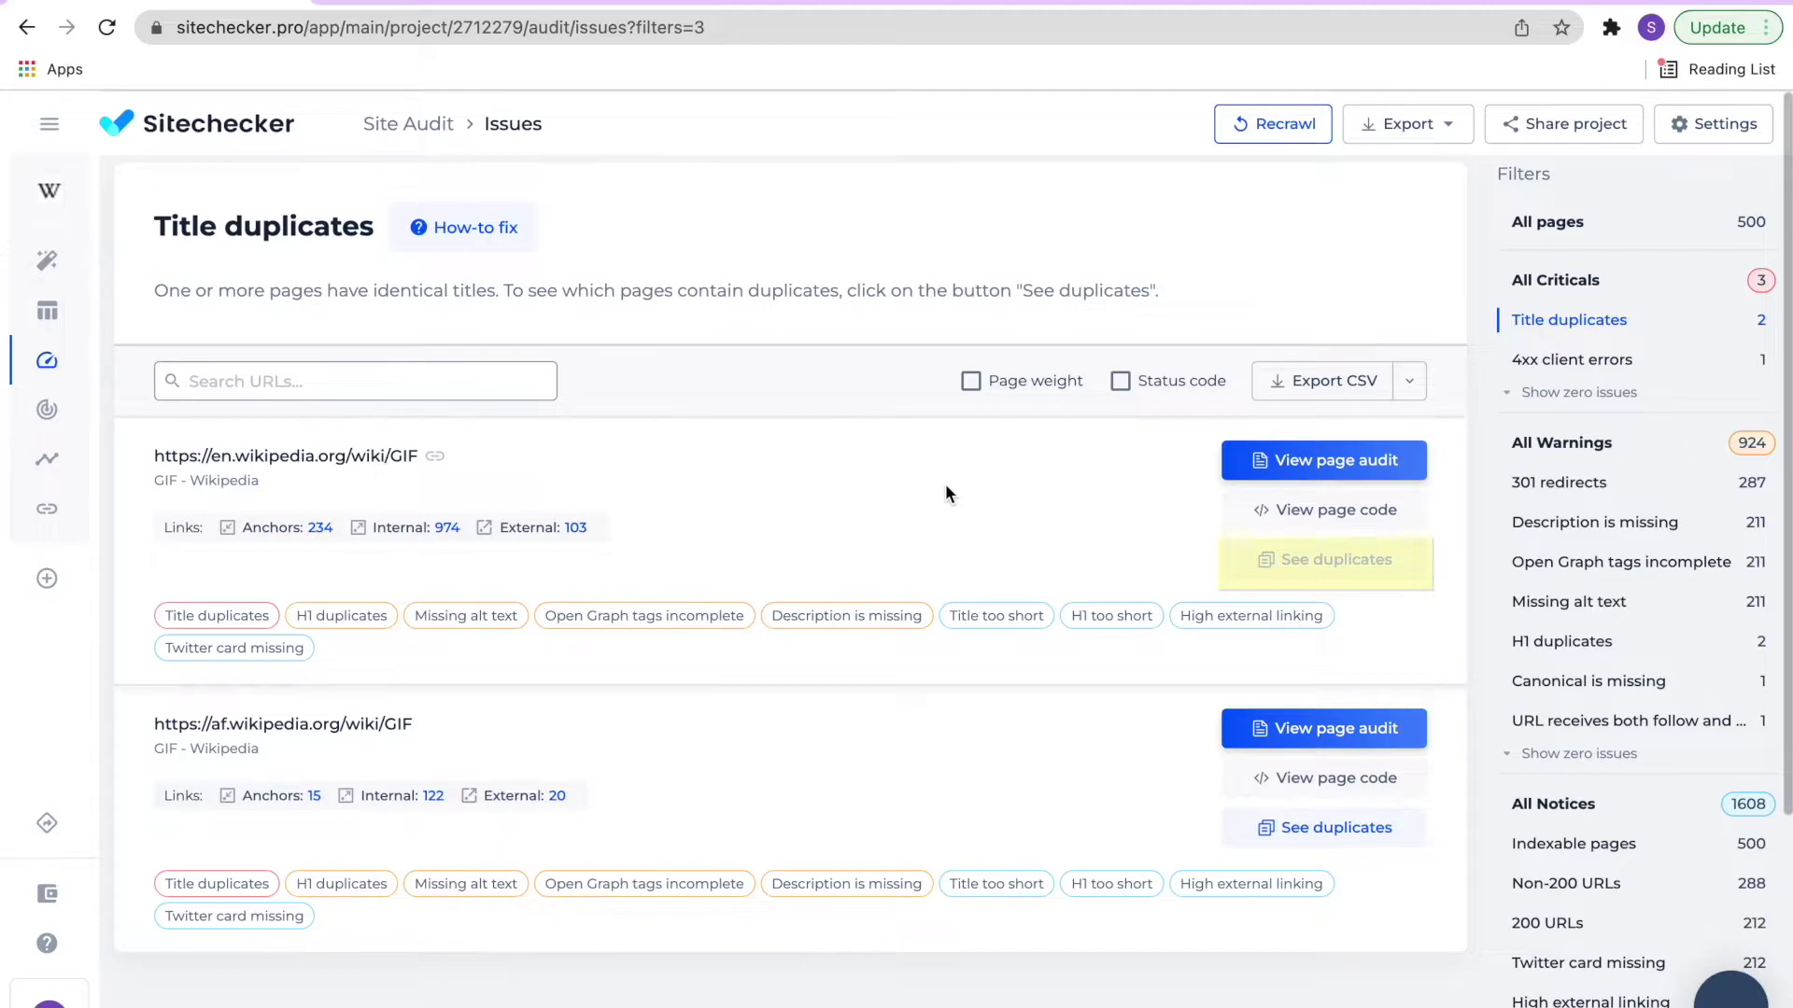
{"action": "left_click", "coordinate": [1376, 572]}
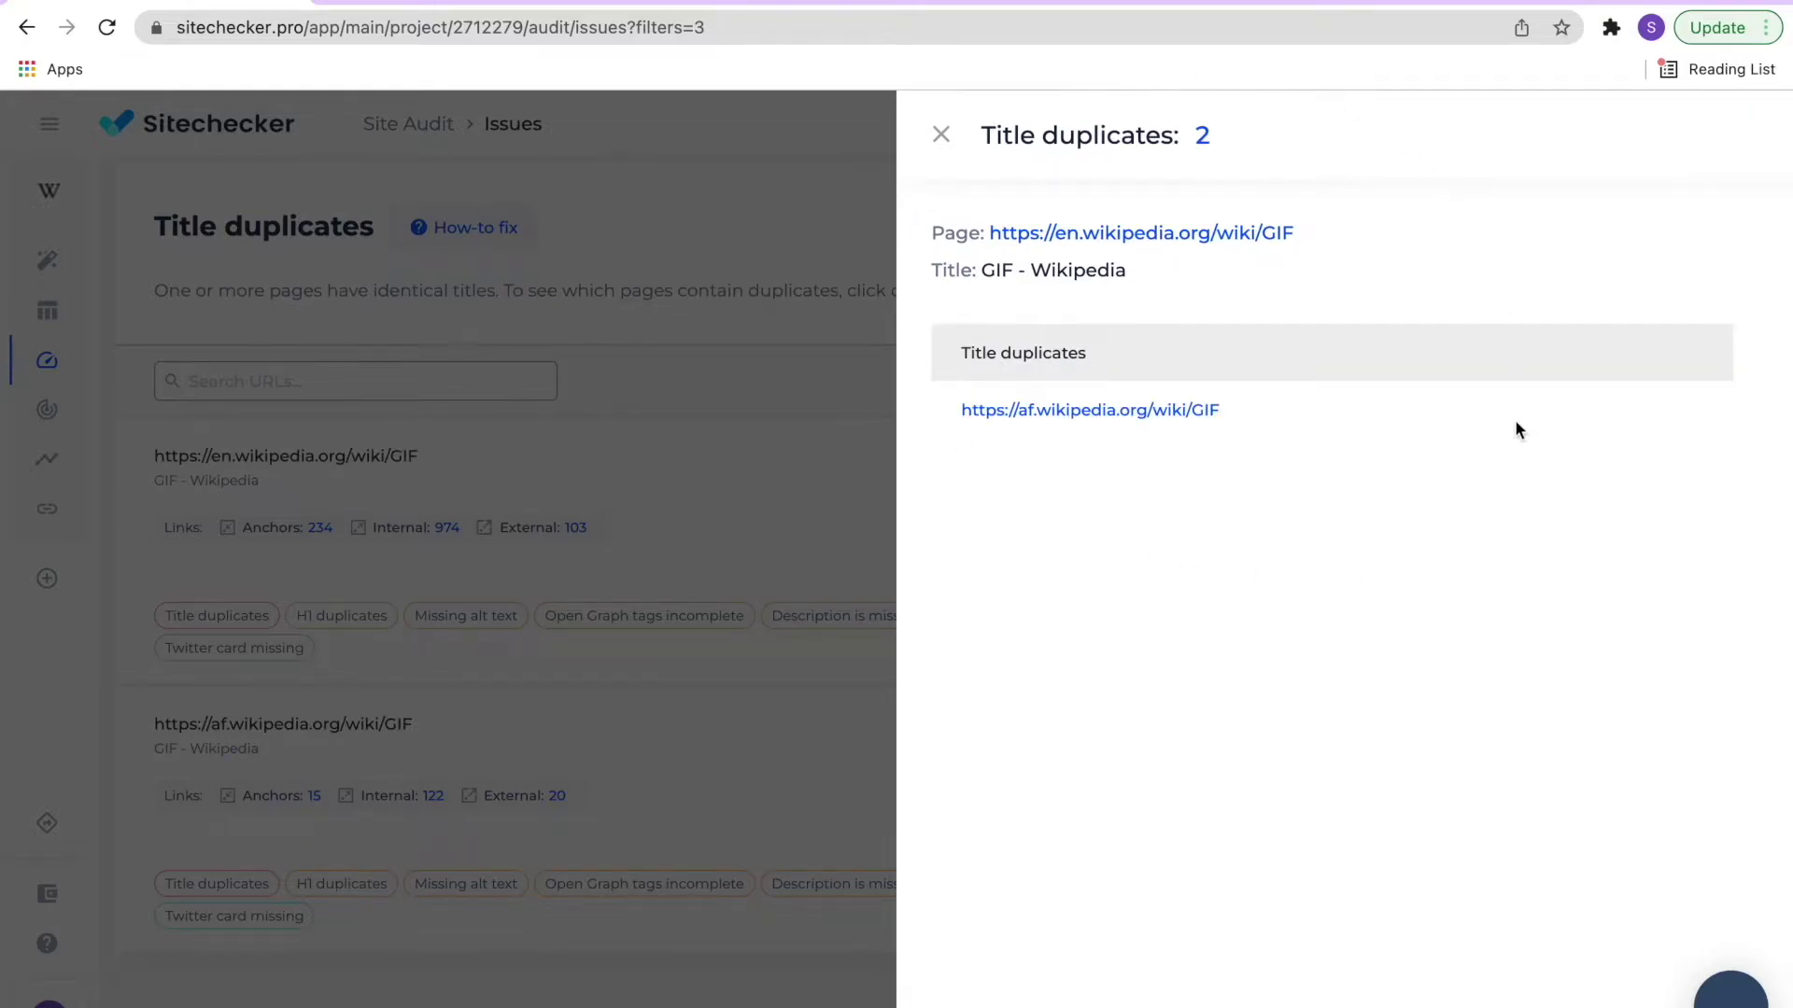
{"action": "left_click", "coordinate": [798, 427]}
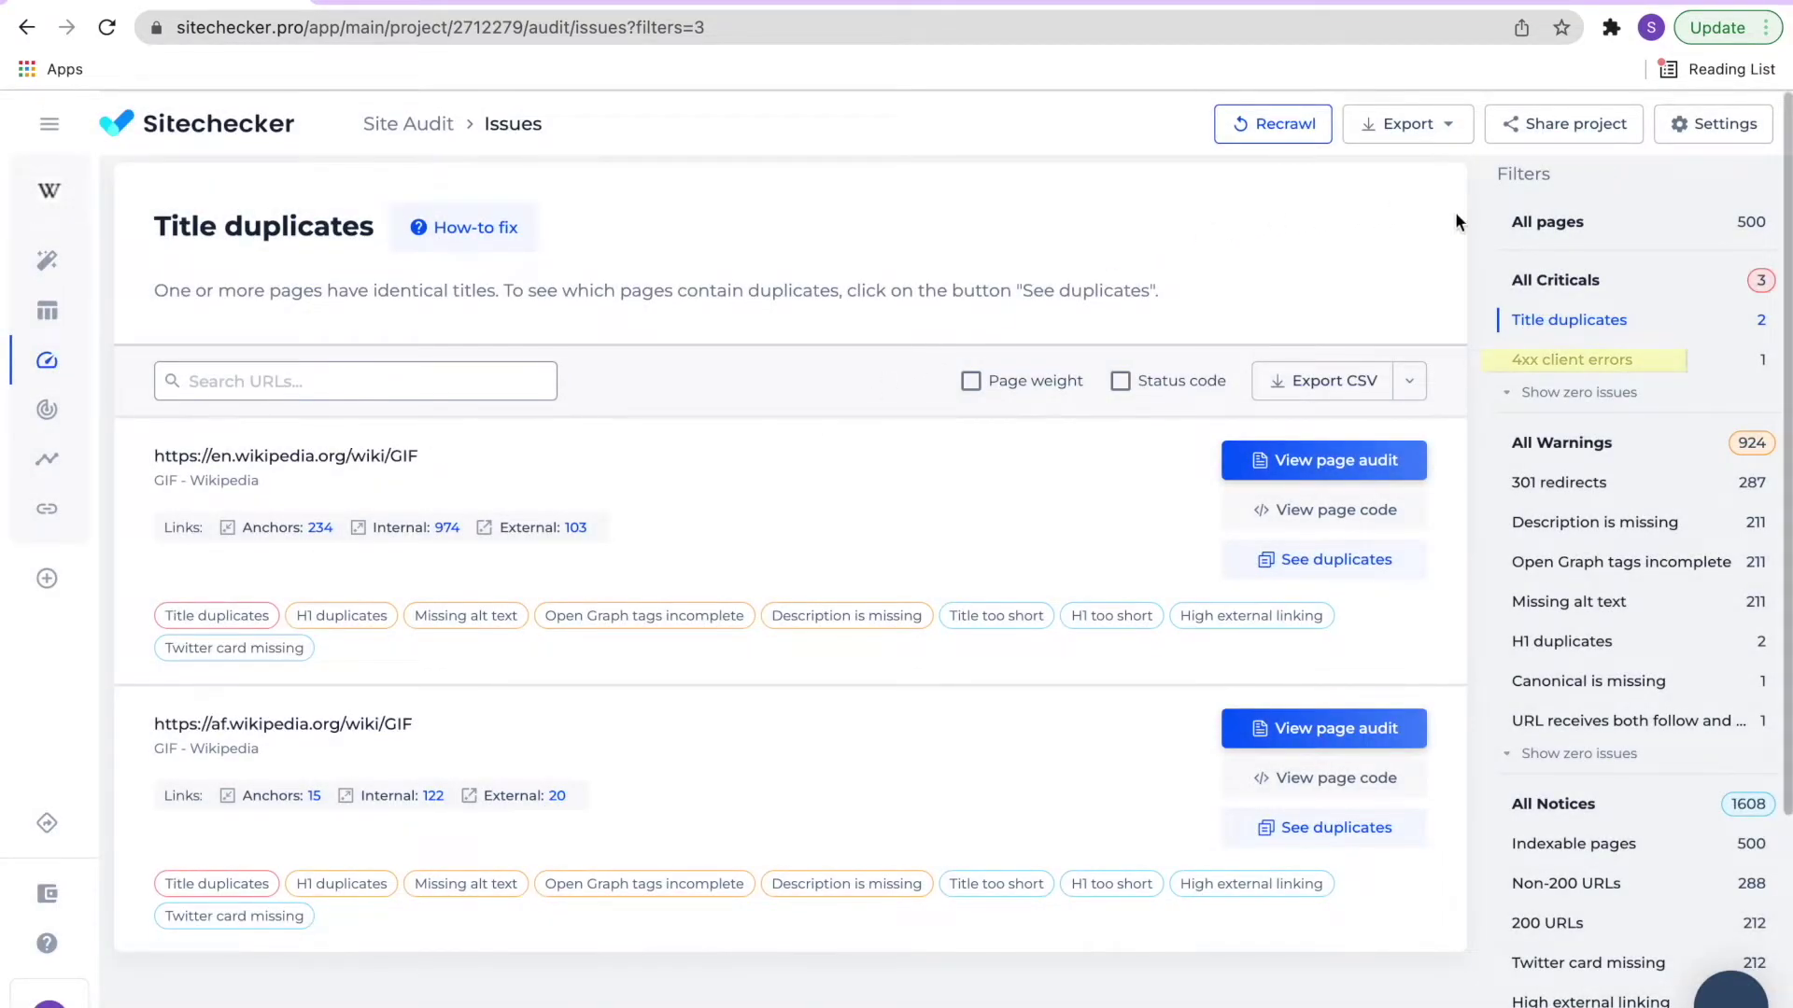
Check the 4xx client errors issue and its referring pages, then list all 500 crawled pages
{"action": "left_click", "coordinate": [1550, 362]}
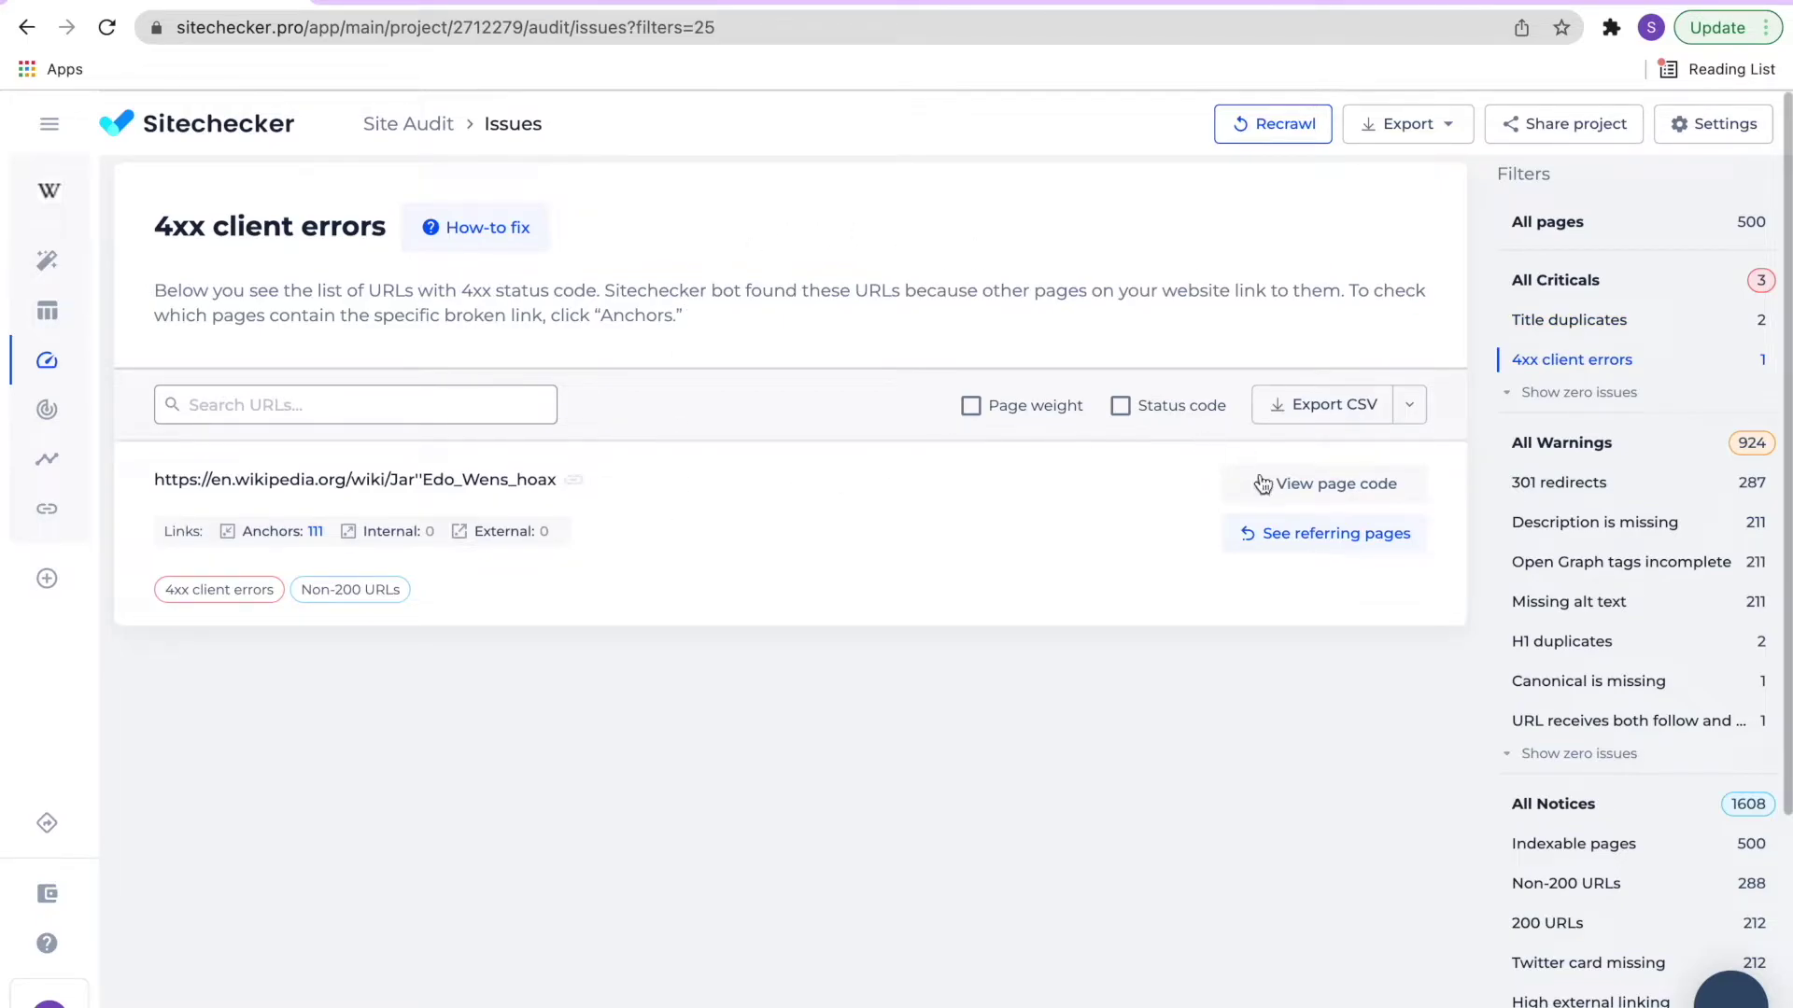
{"action": "left_click", "coordinate": [1293, 532]}
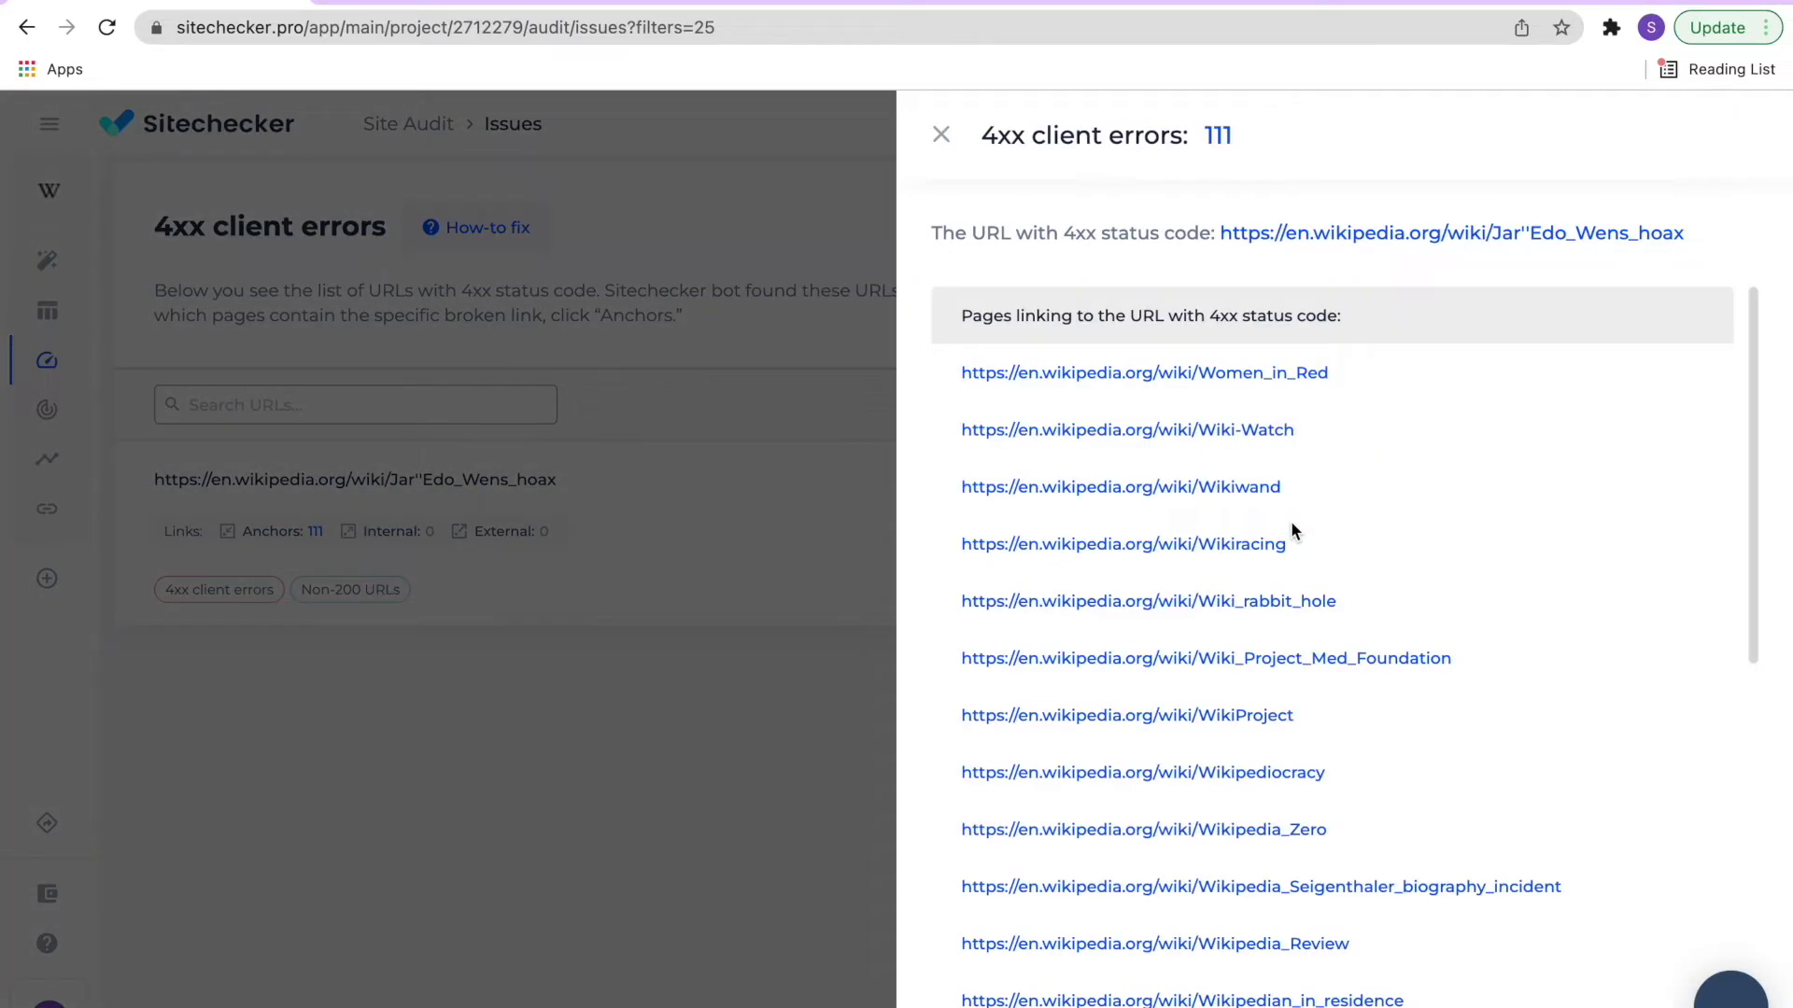
{"action": "scroll", "coordinate": [1293, 530], "scroll_direction": "down", "scroll_amount": 10}
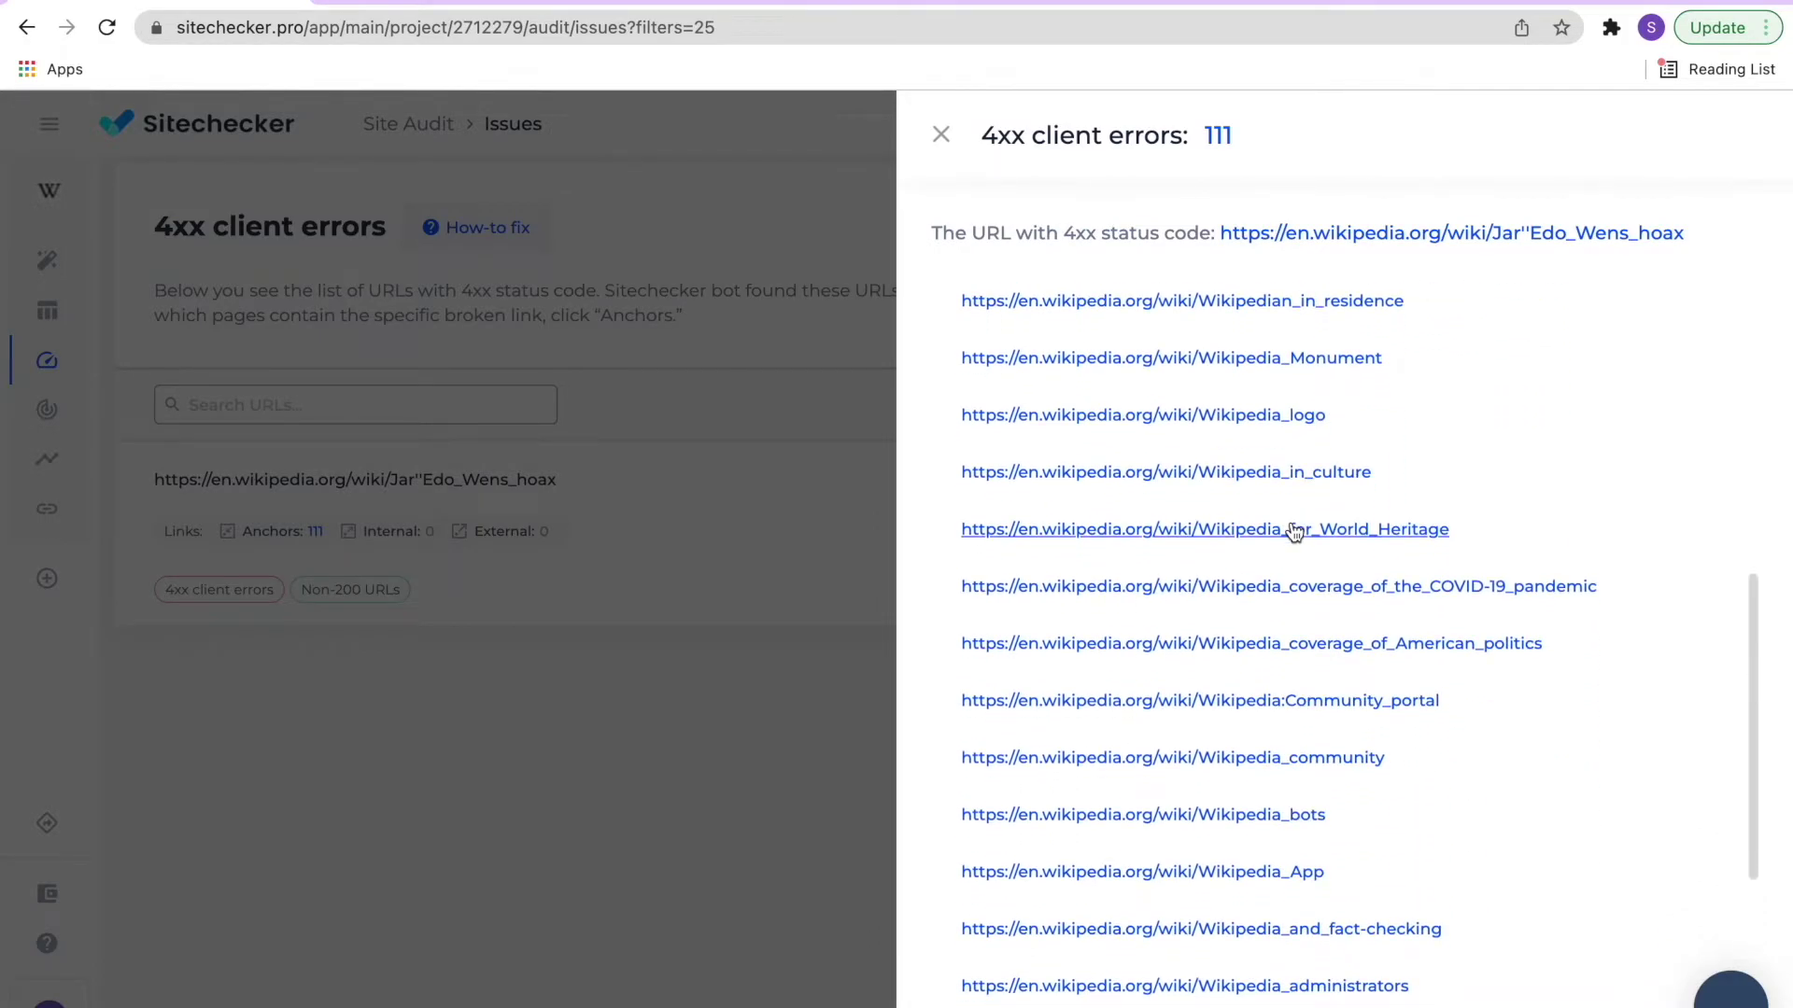
{"action": "left_click", "coordinate": [836, 568]}
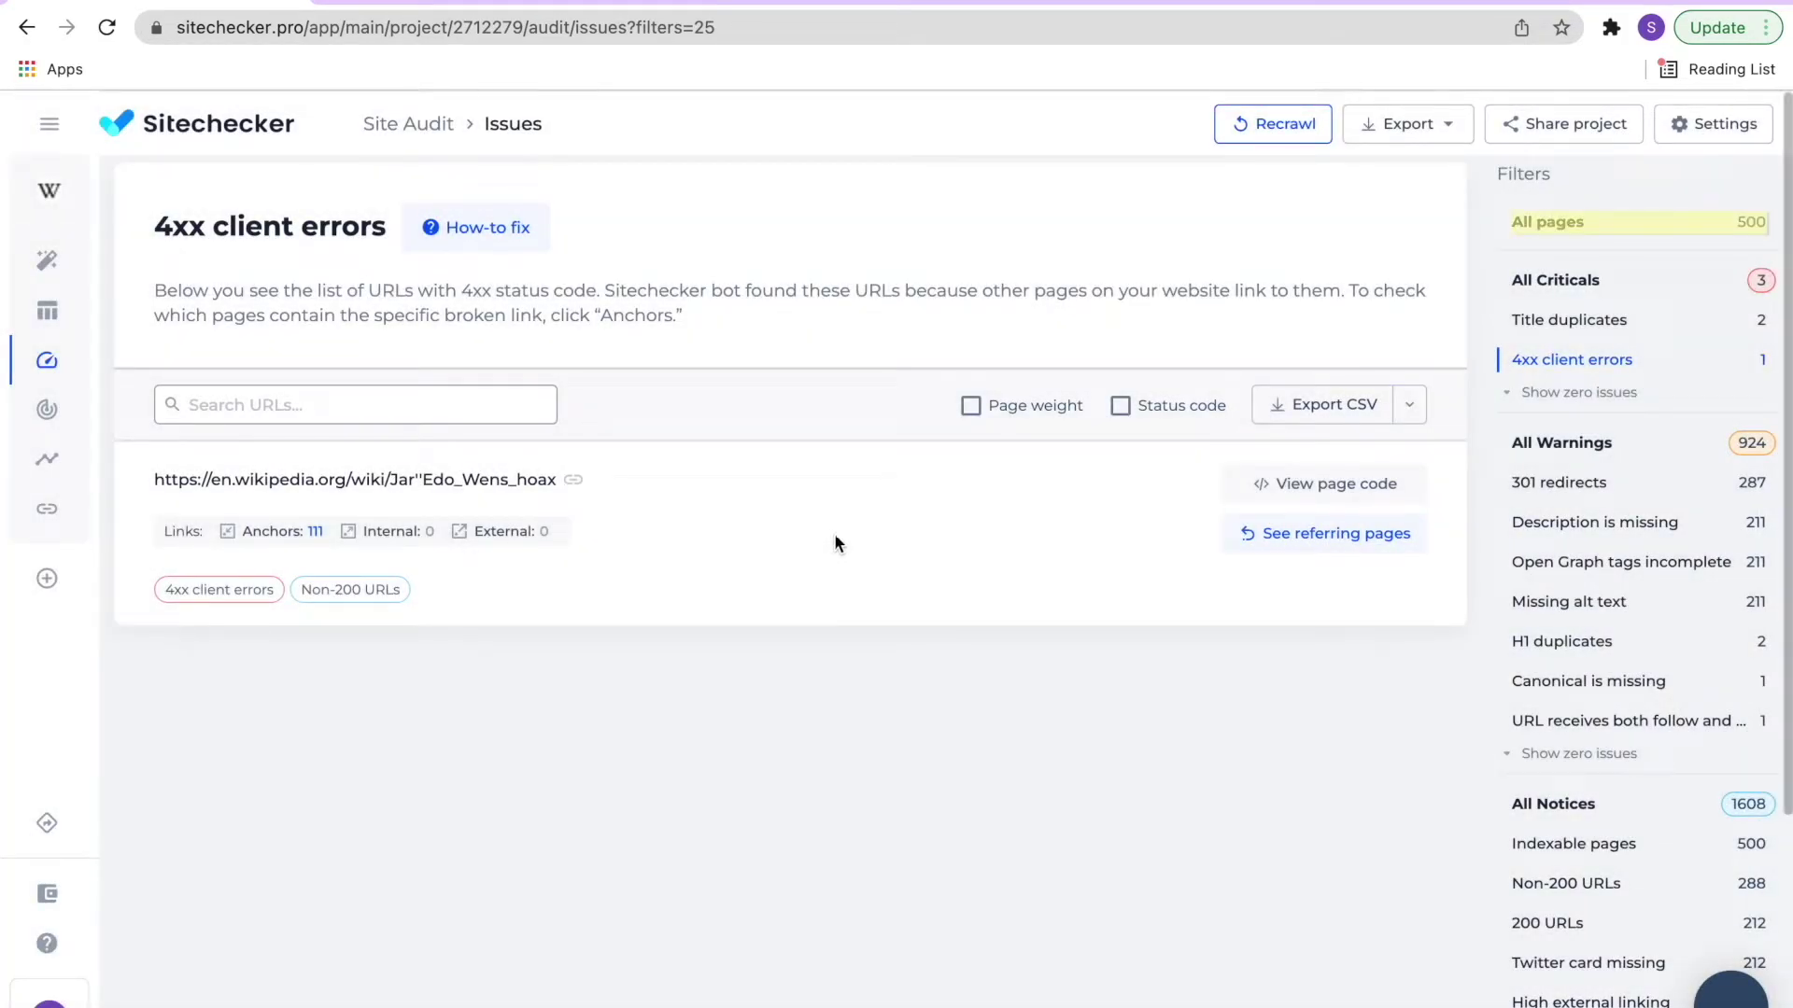
{"action": "left_click", "coordinate": [1518, 225]}
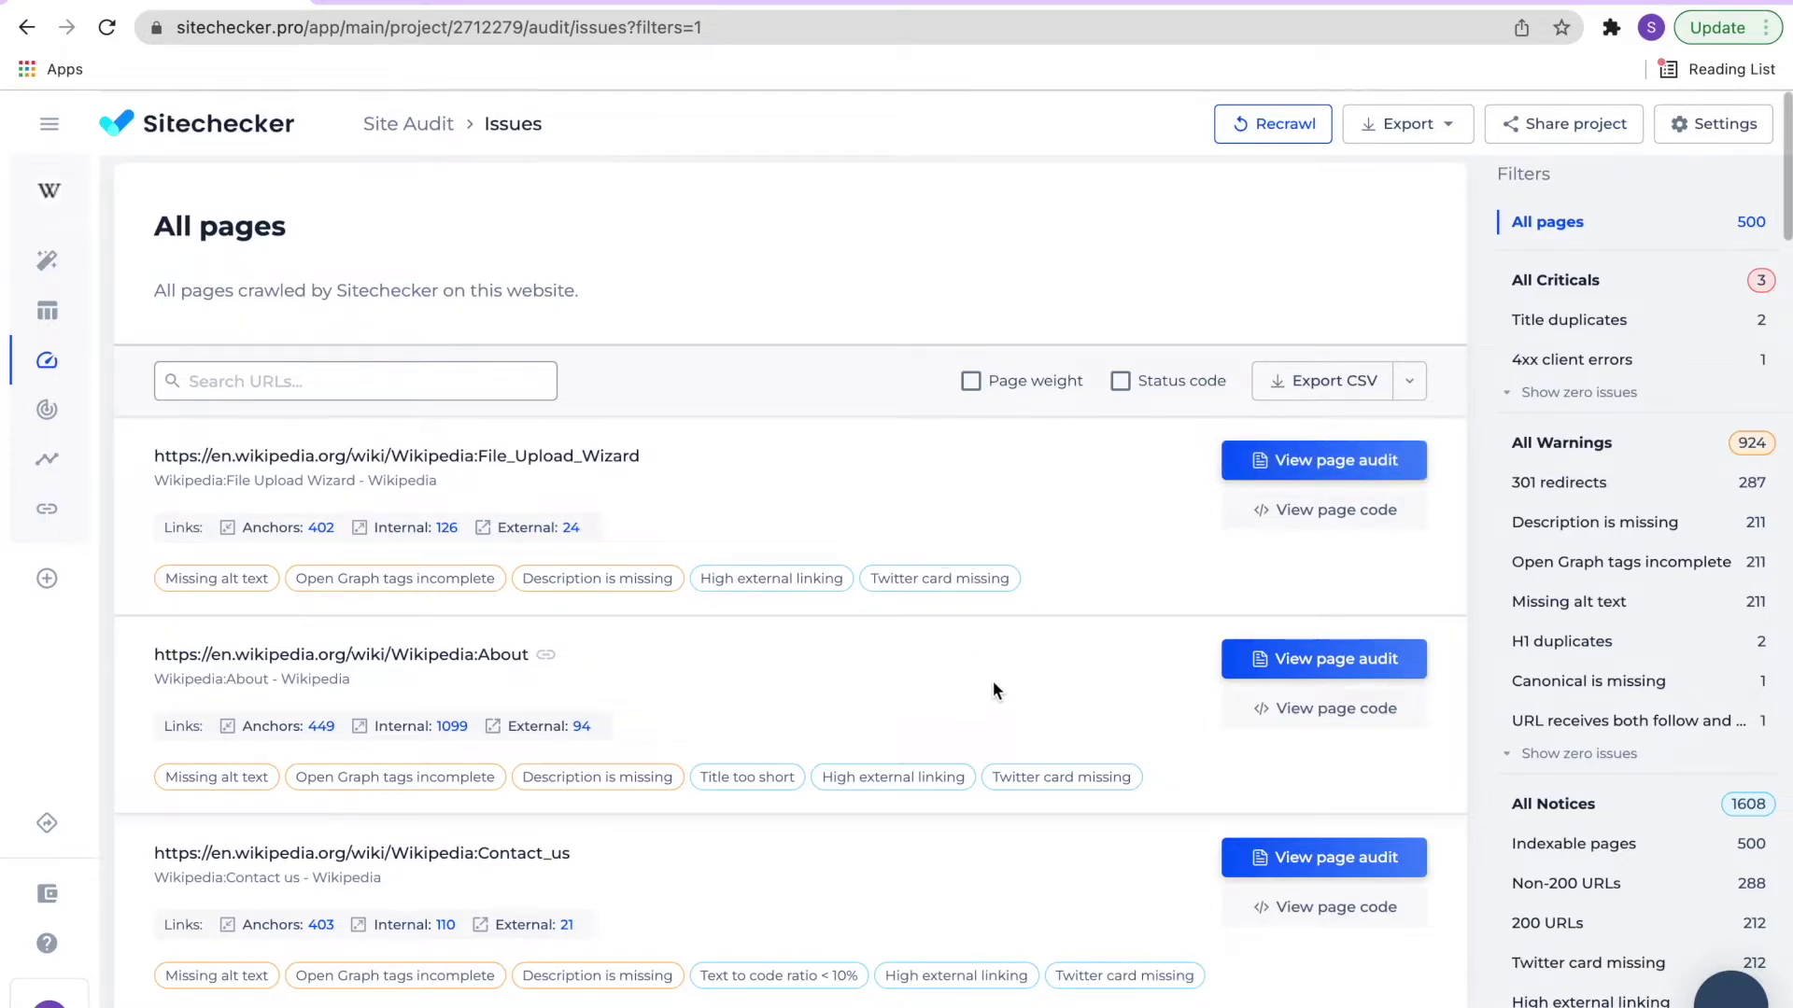
Open the Wikipedia:About page audit and scroll through its sections to Google PageSpeed Insights
{"action": "left_click", "coordinate": [1339, 665]}
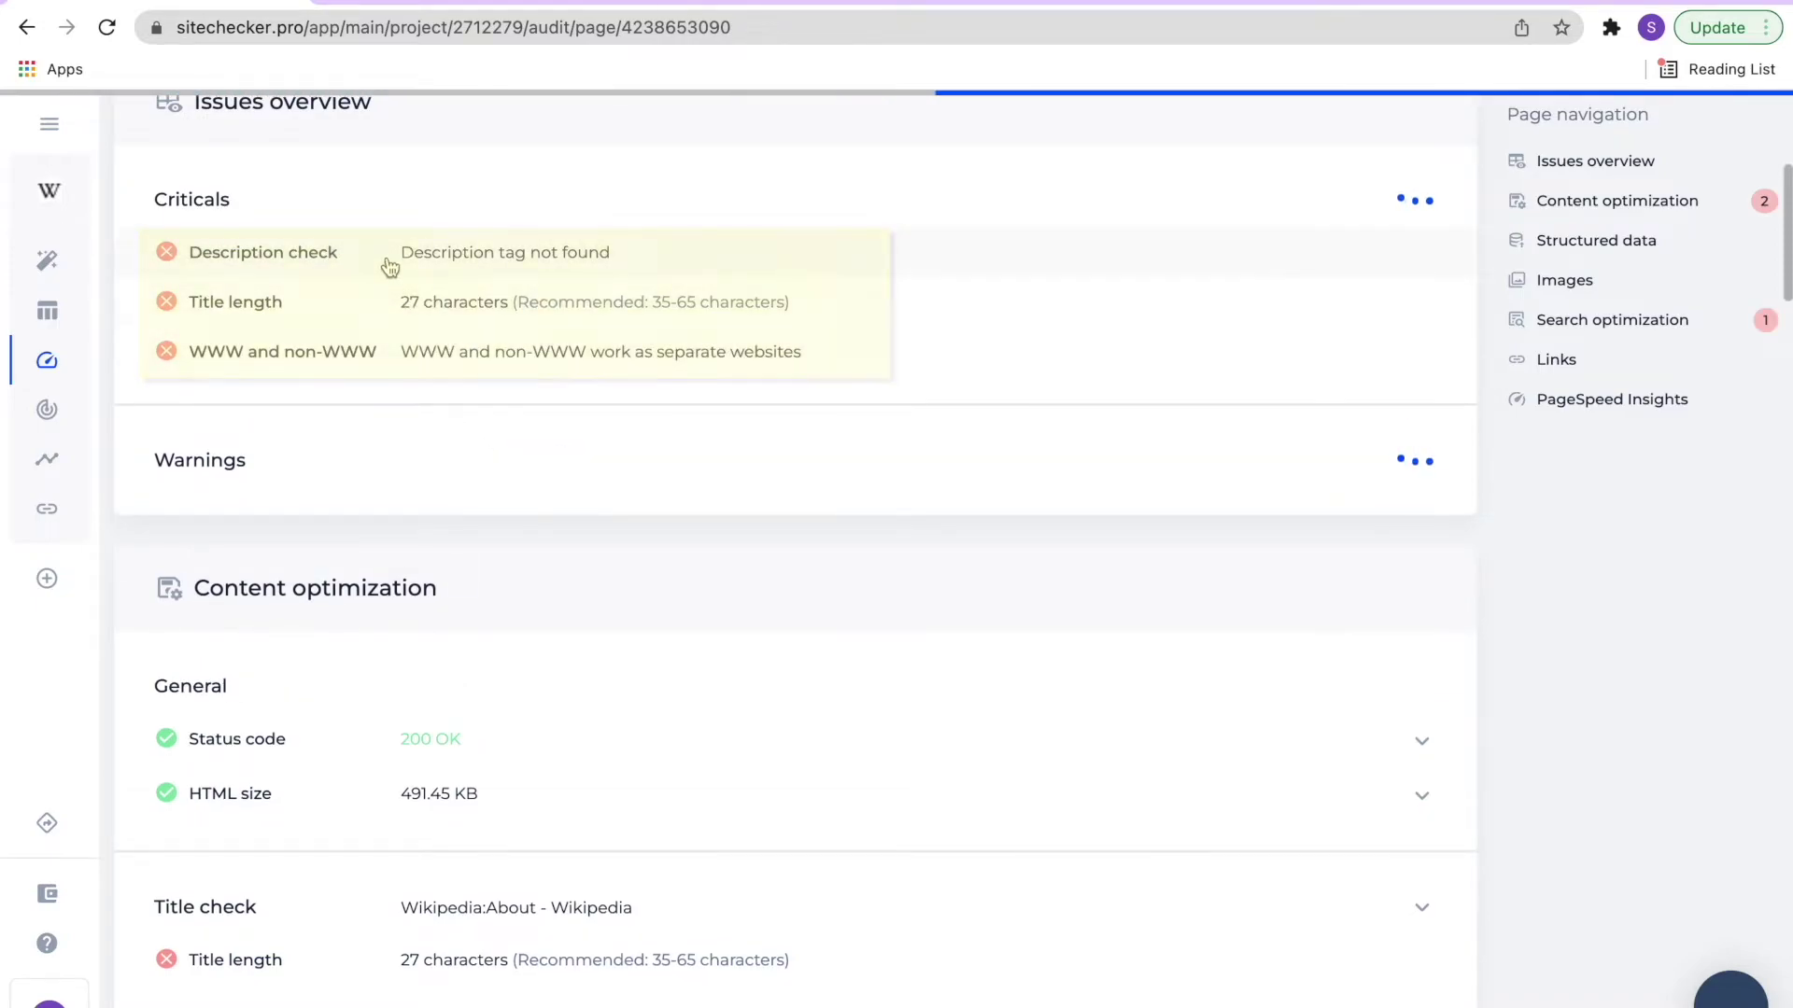
{"action": "scroll", "coordinate": [499, 381], "scroll_direction": "down", "scroll_amount": 3}
{"action": "scroll", "coordinate": [497, 375], "scroll_direction": "down", "scroll_amount": 10}
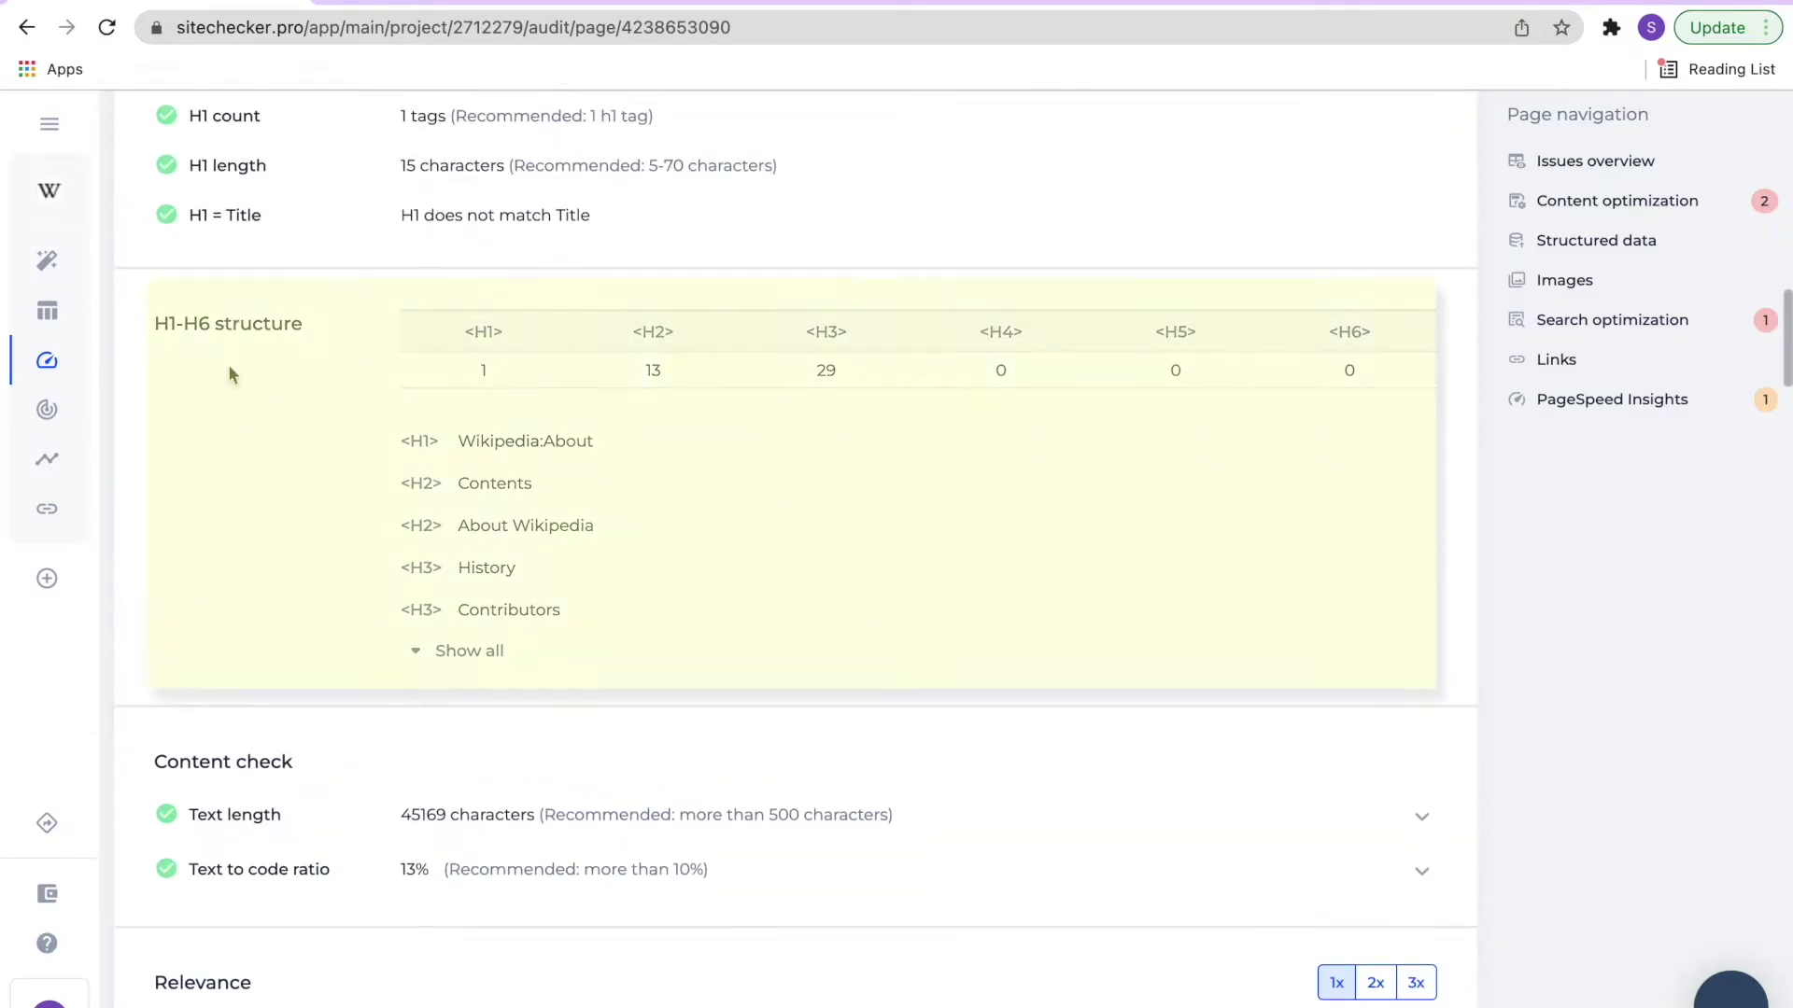
{"action": "scroll", "coordinate": [384, 487], "scroll_direction": "down", "scroll_amount": 8}
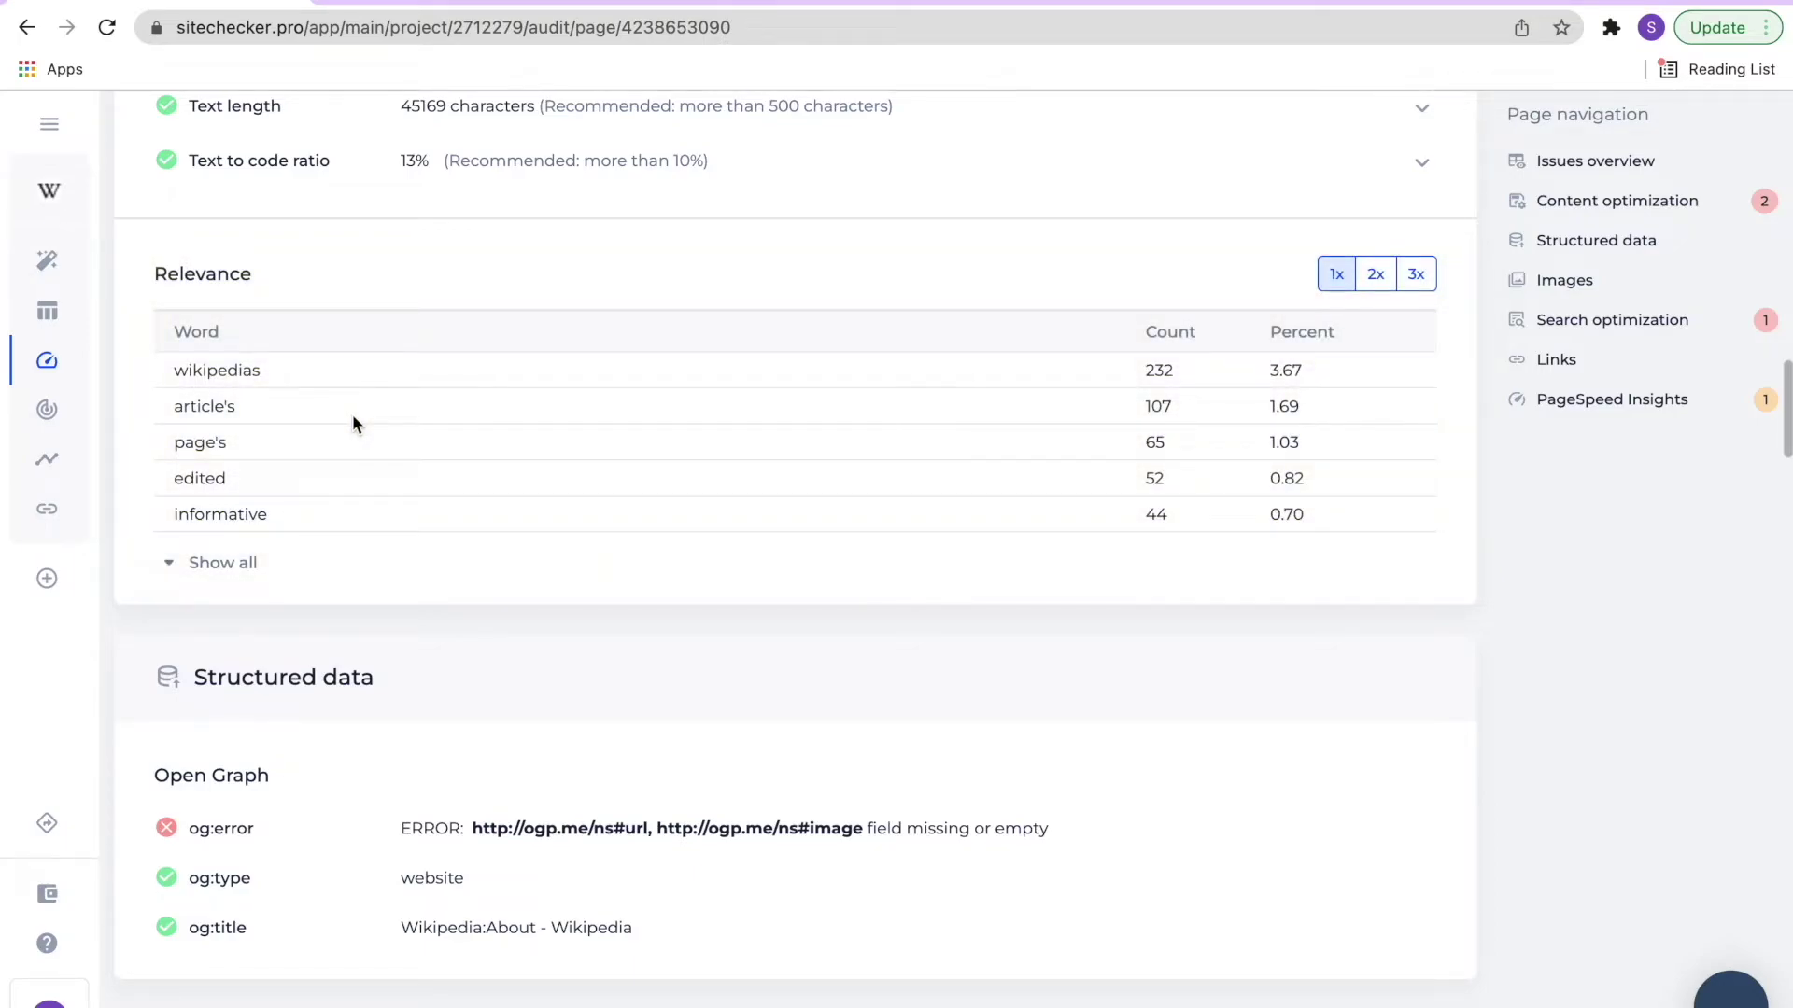
{"action": "scroll", "coordinate": [351, 408], "scroll_direction": "down", "scroll_amount": 5}
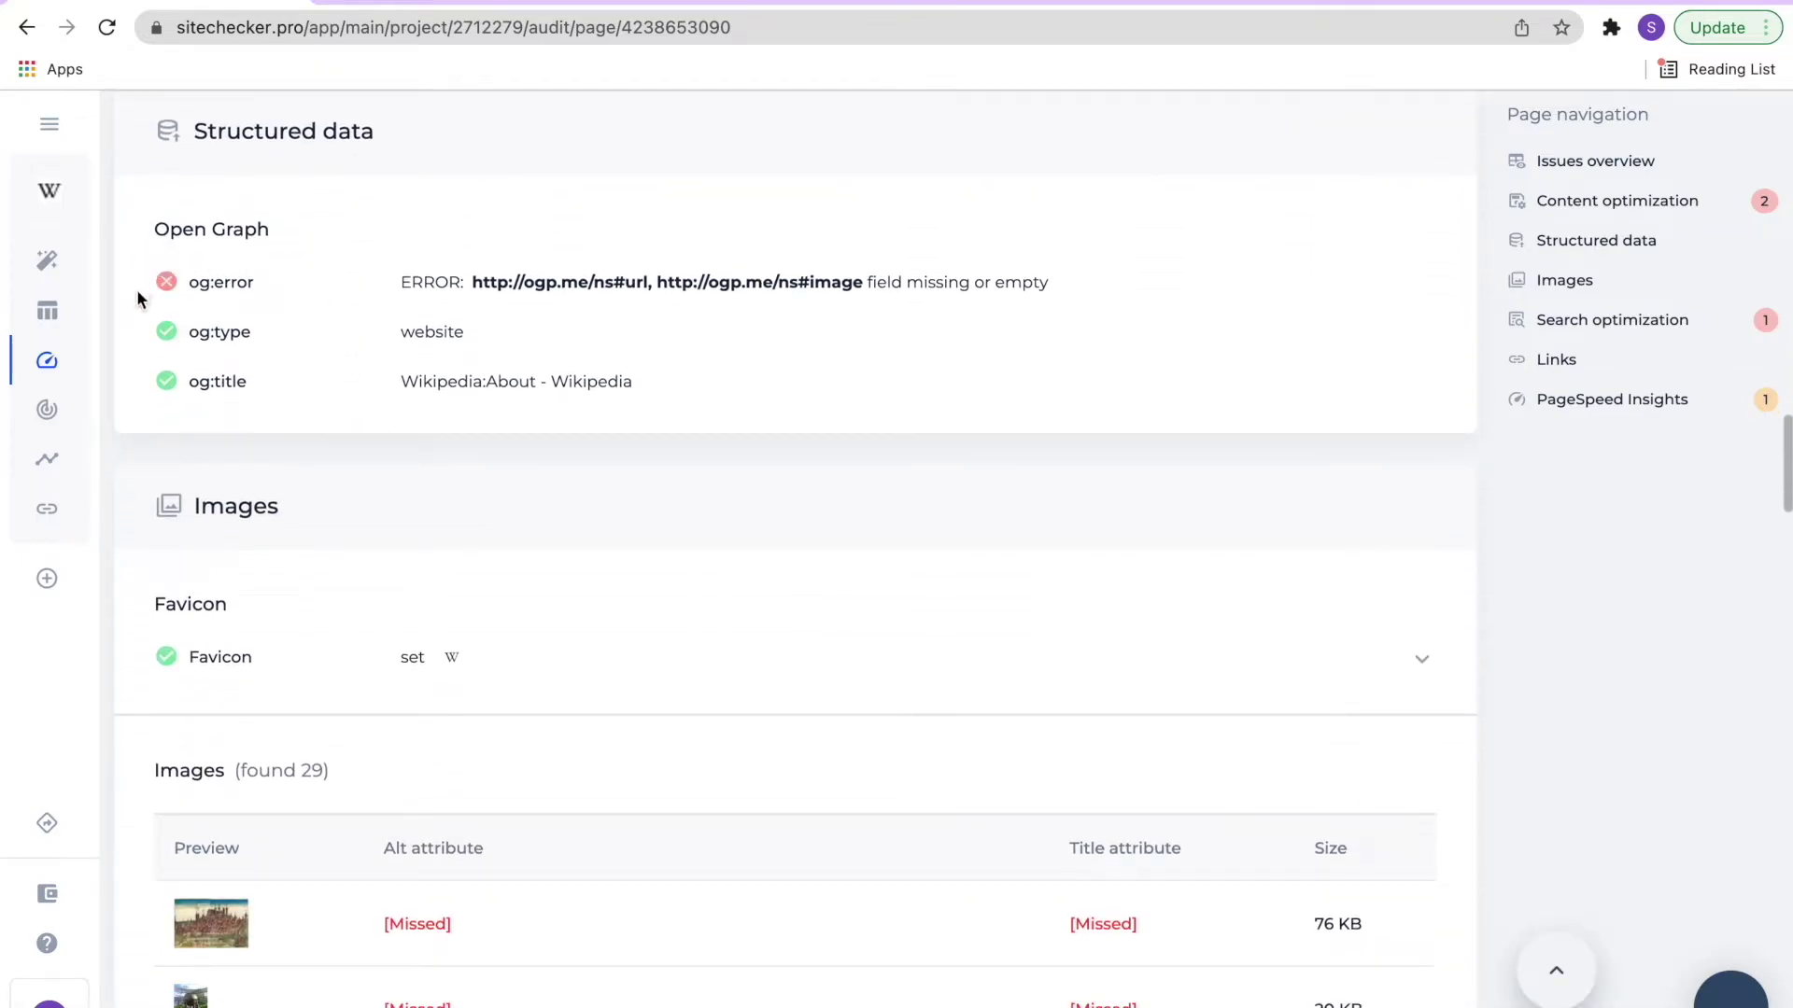
{"action": "scroll", "coordinate": [137, 293], "scroll_direction": "down", "scroll_amount": 6}
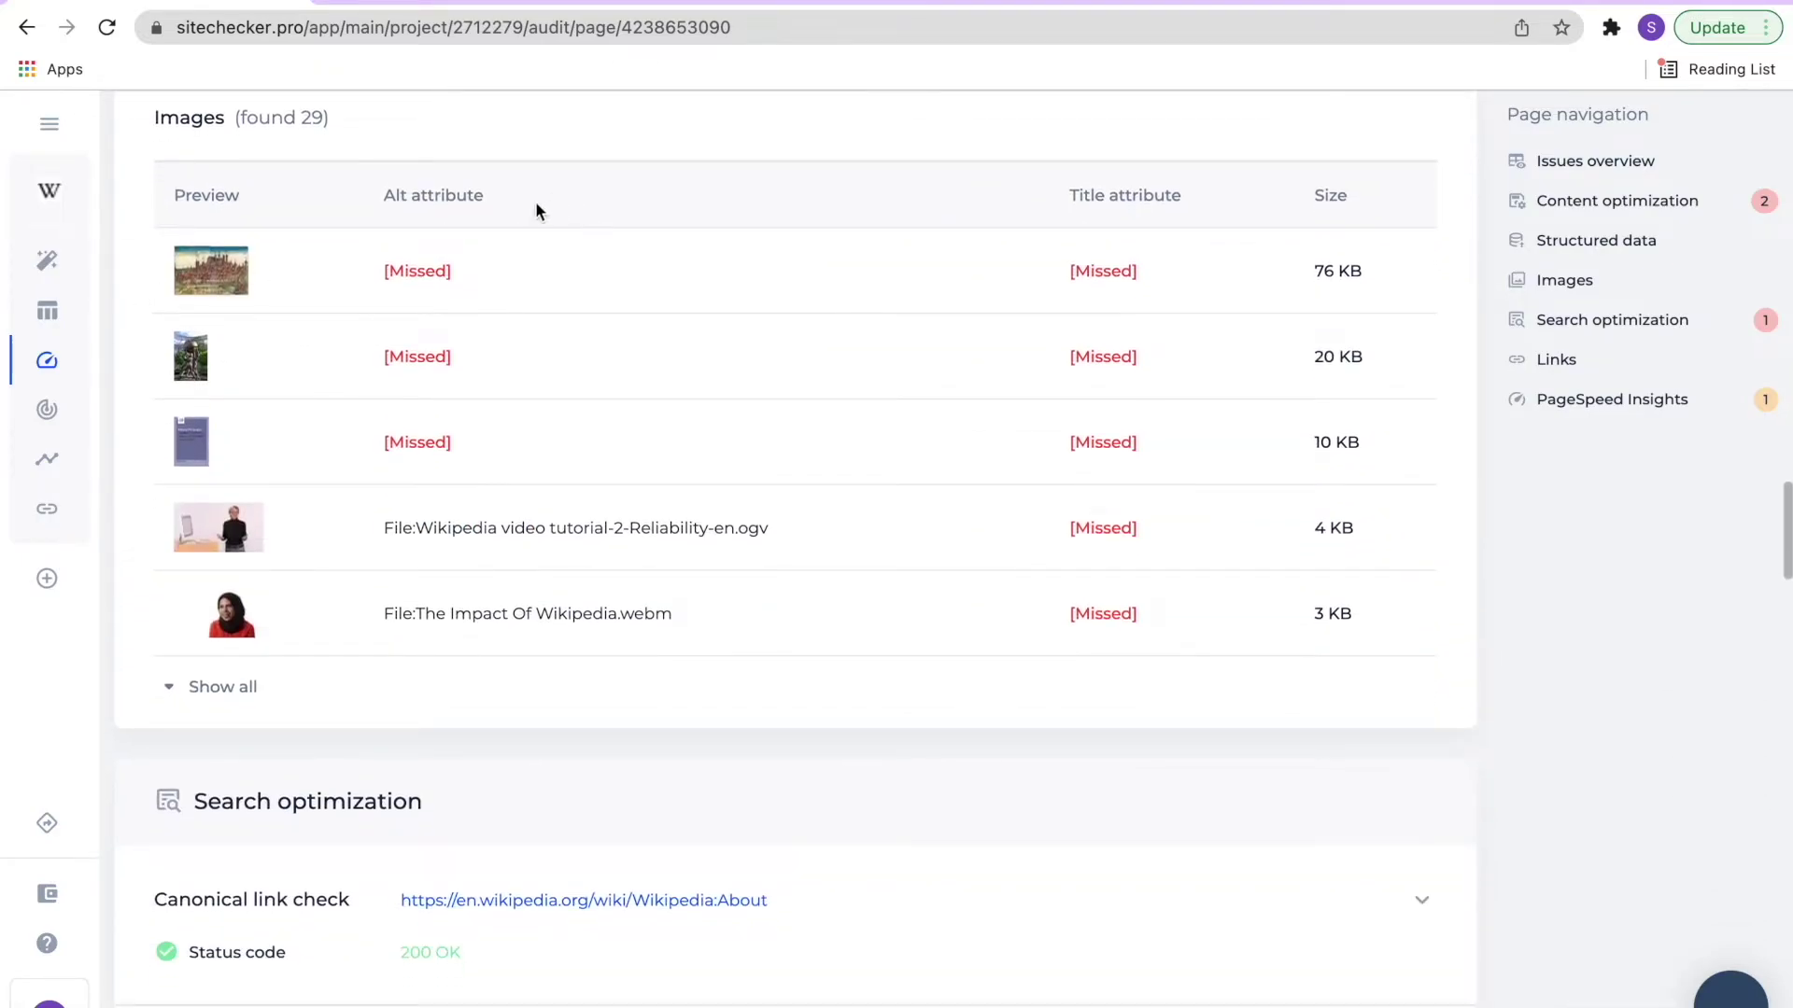
{"action": "scroll", "coordinate": [573, 424], "scroll_direction": "down", "scroll_amount": 20}
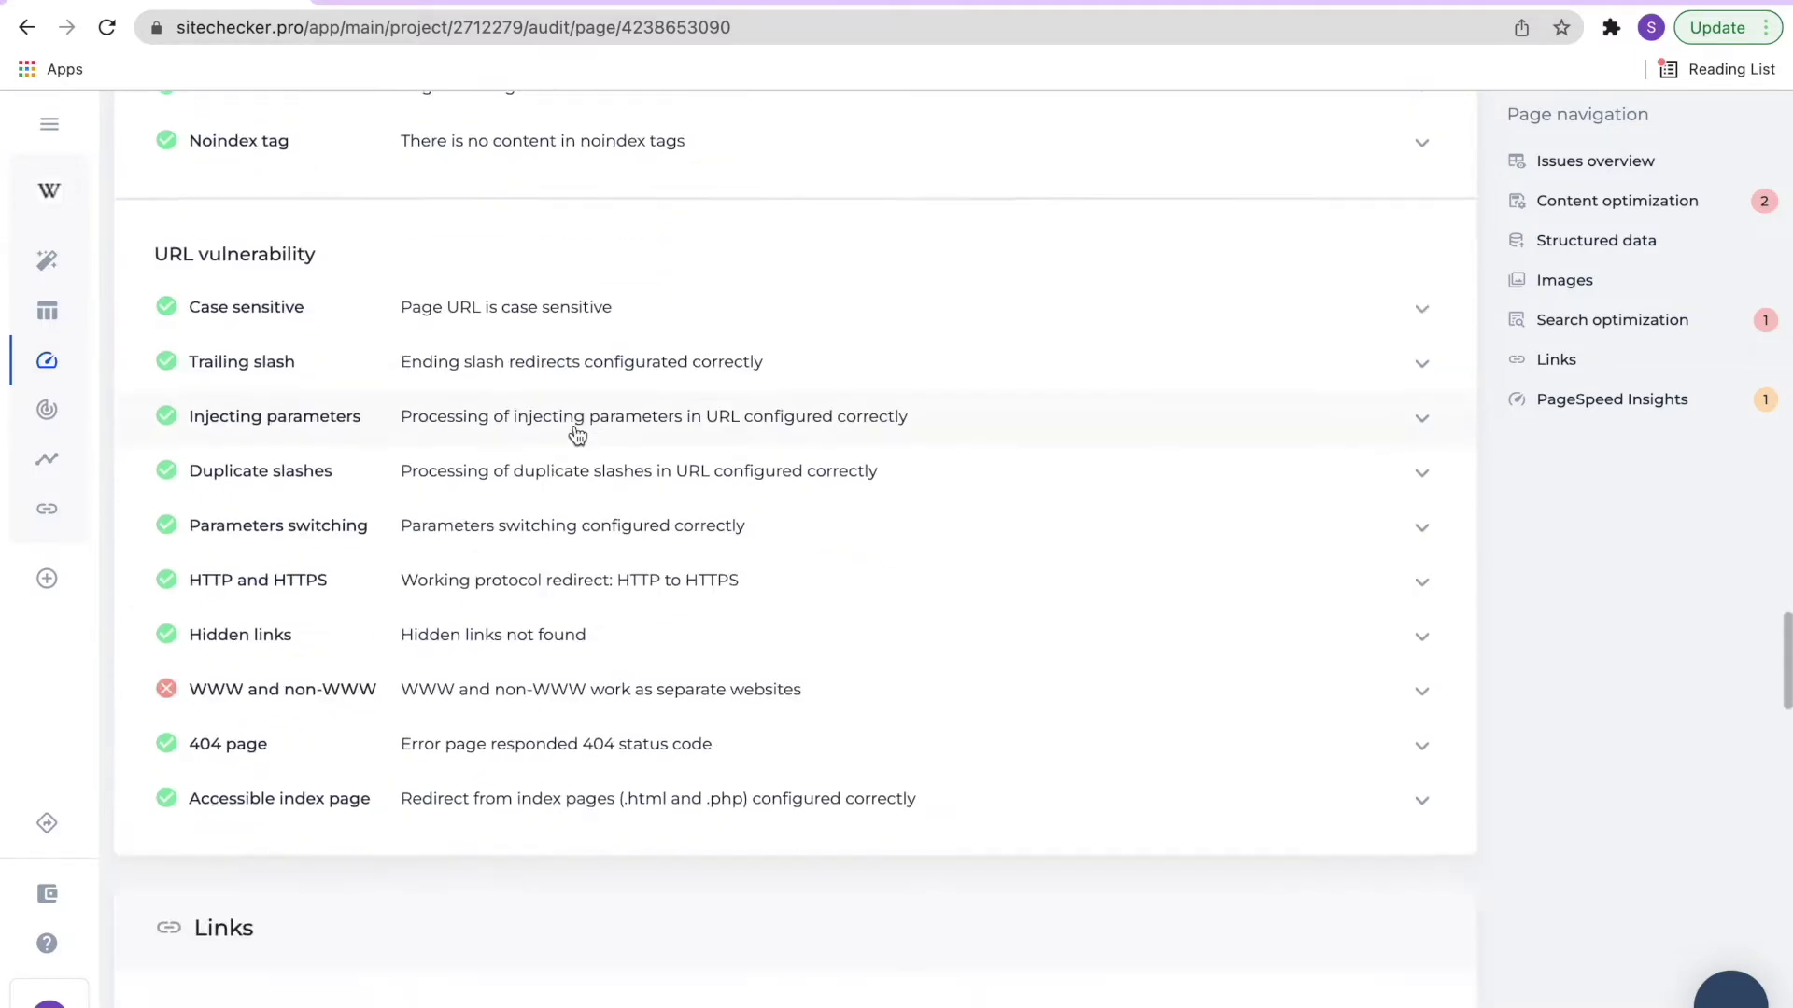
Compare the About page's Desktop PageSpeed score of 100 with its Mobile score of 52
{"action": "left_click", "coordinate": [1139, 469]}
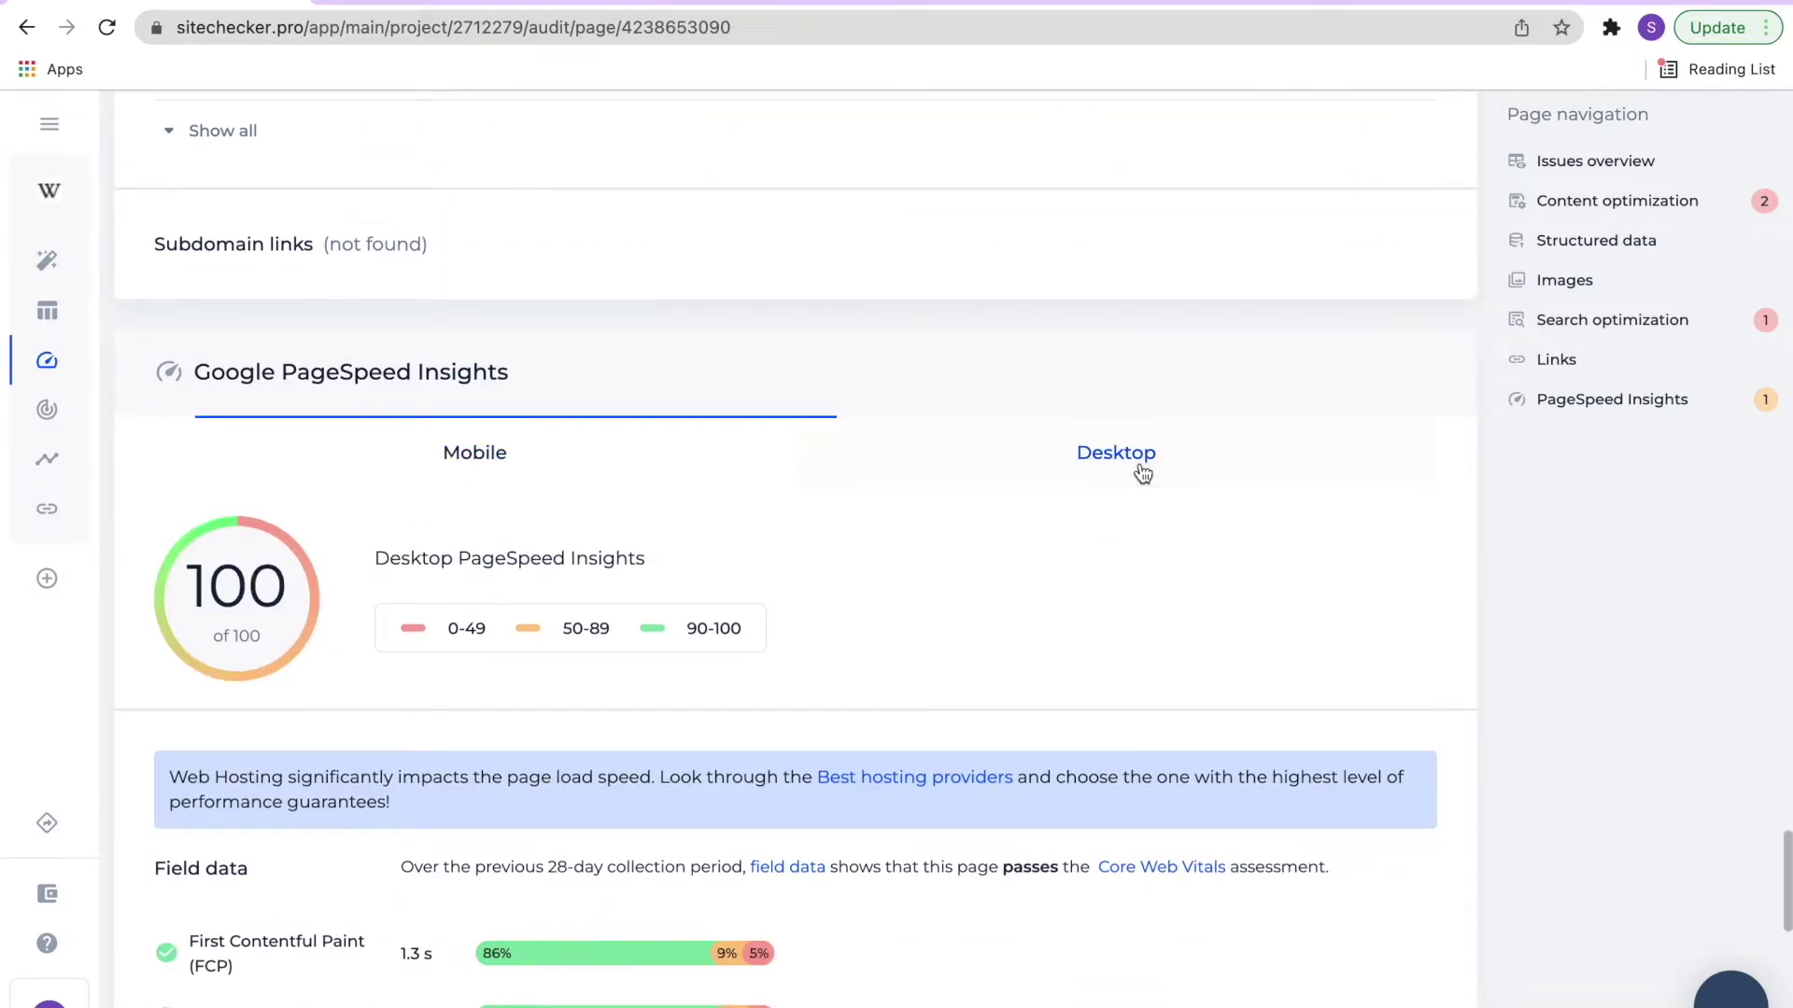
{"action": "left_click", "coordinate": [495, 469]}
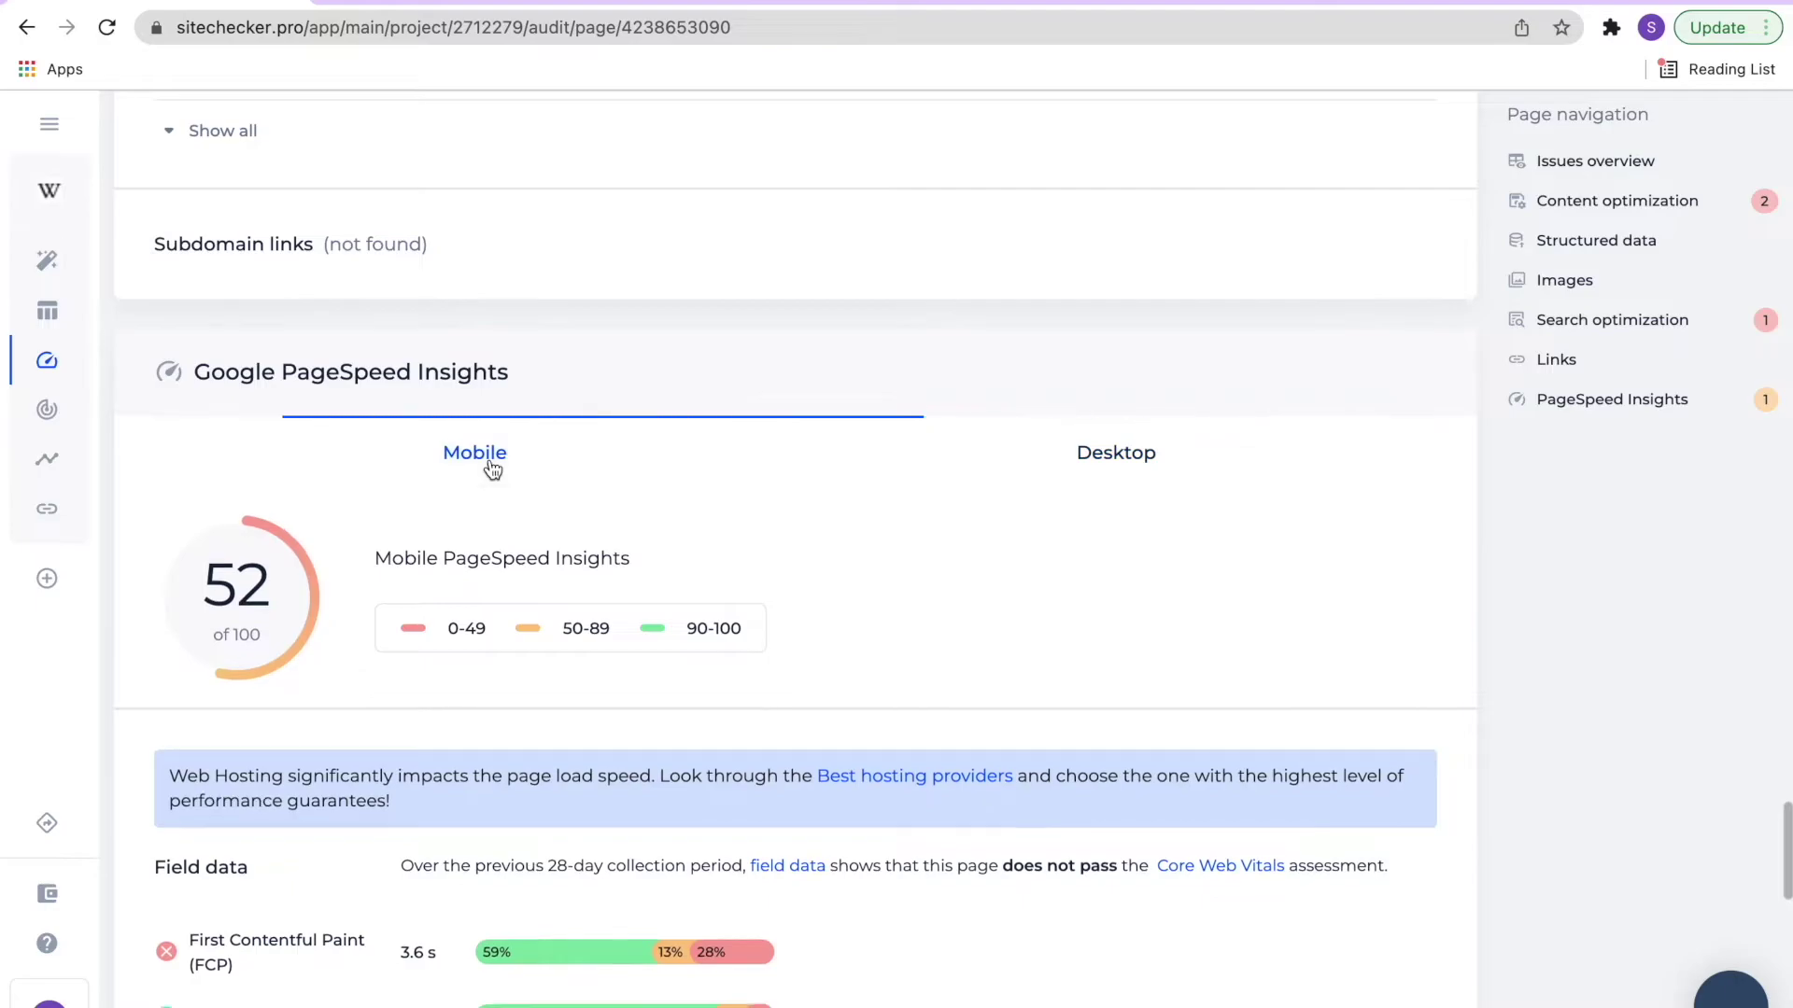
{"action": "scroll", "coordinate": [872, 554], "scroll_direction": "down", "scroll_amount": 3}
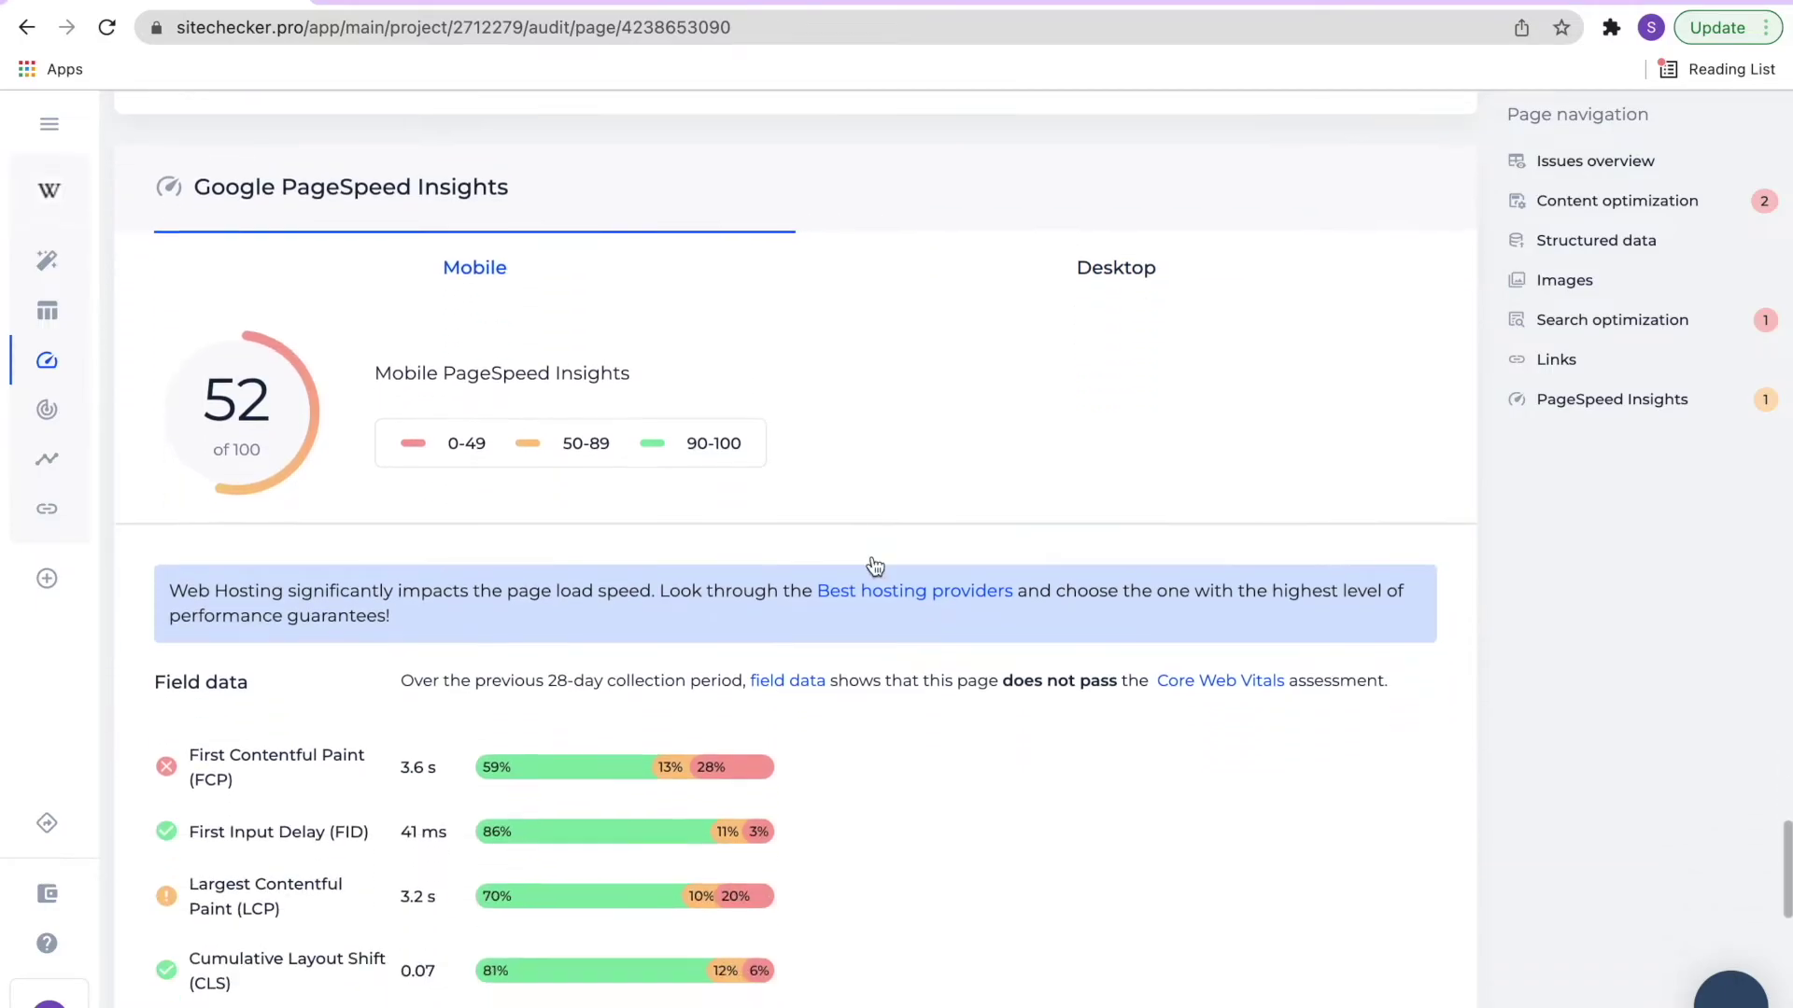
{"action": "scroll", "coordinate": [871, 555], "scroll_direction": "up", "scroll_amount": 20}
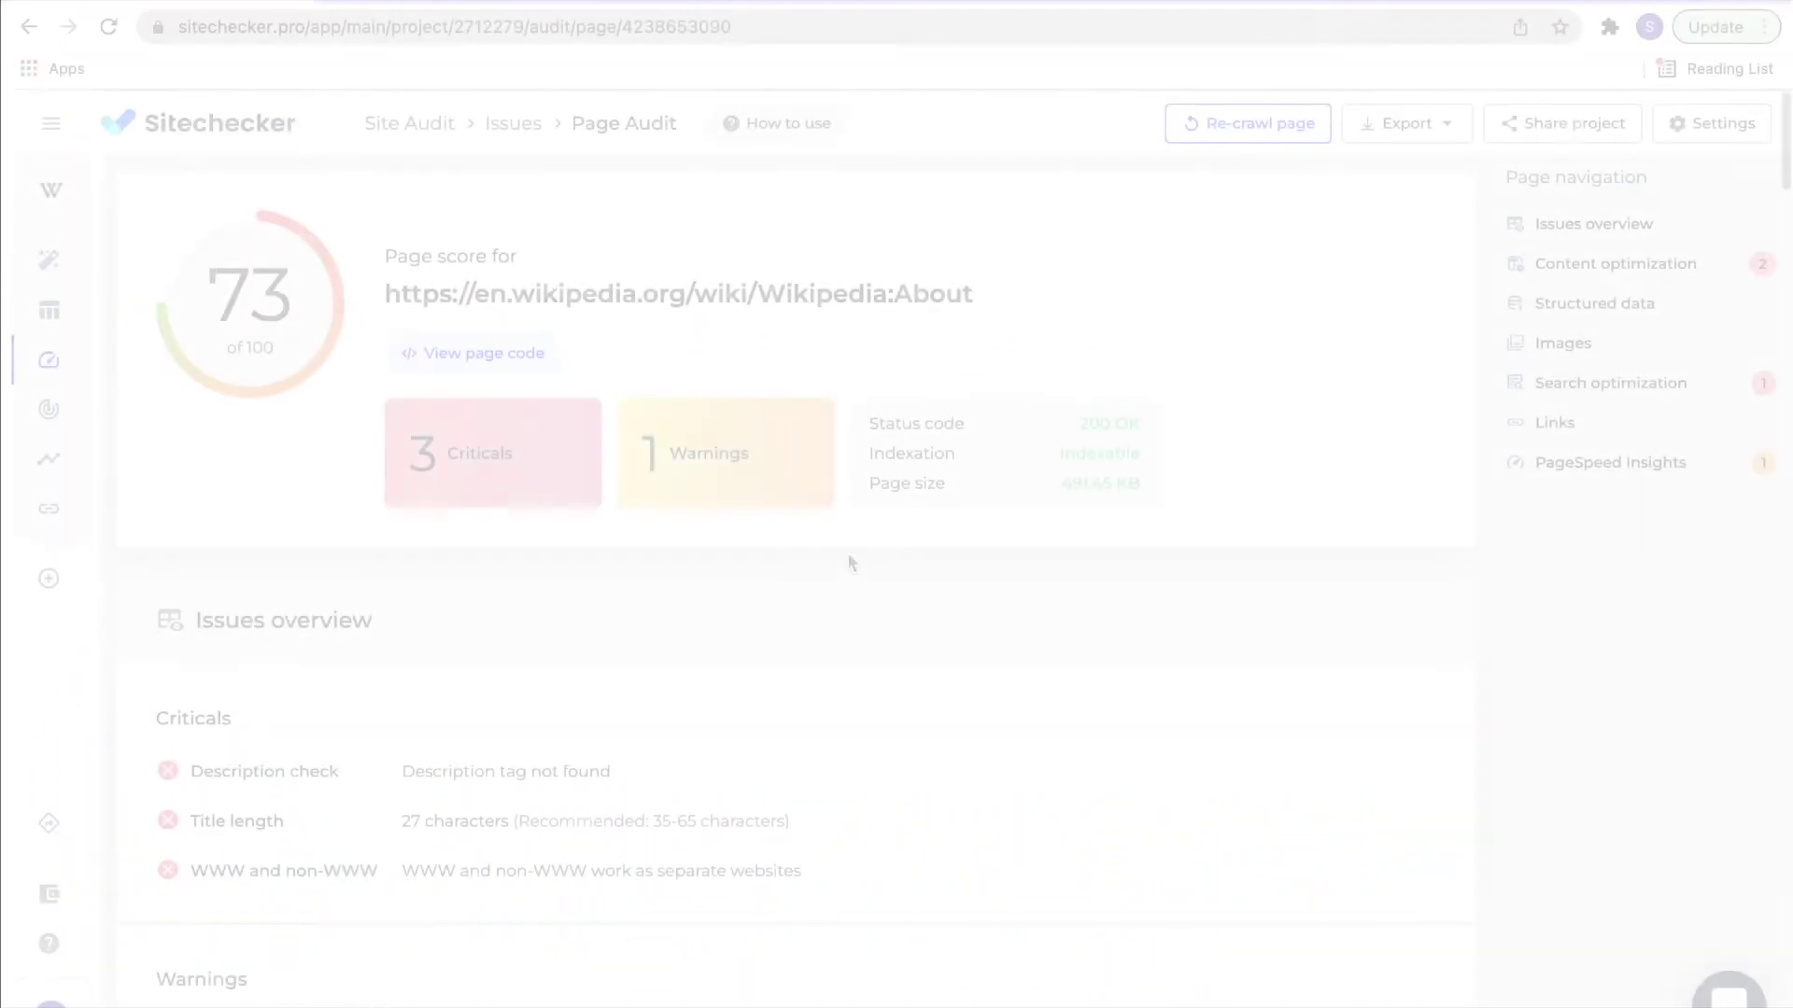
In crawl settings, set the Amount of crawled pages limit to 17382 of 39534 permitted URLs
{"action": "left_click", "coordinate": [1697, 140]}
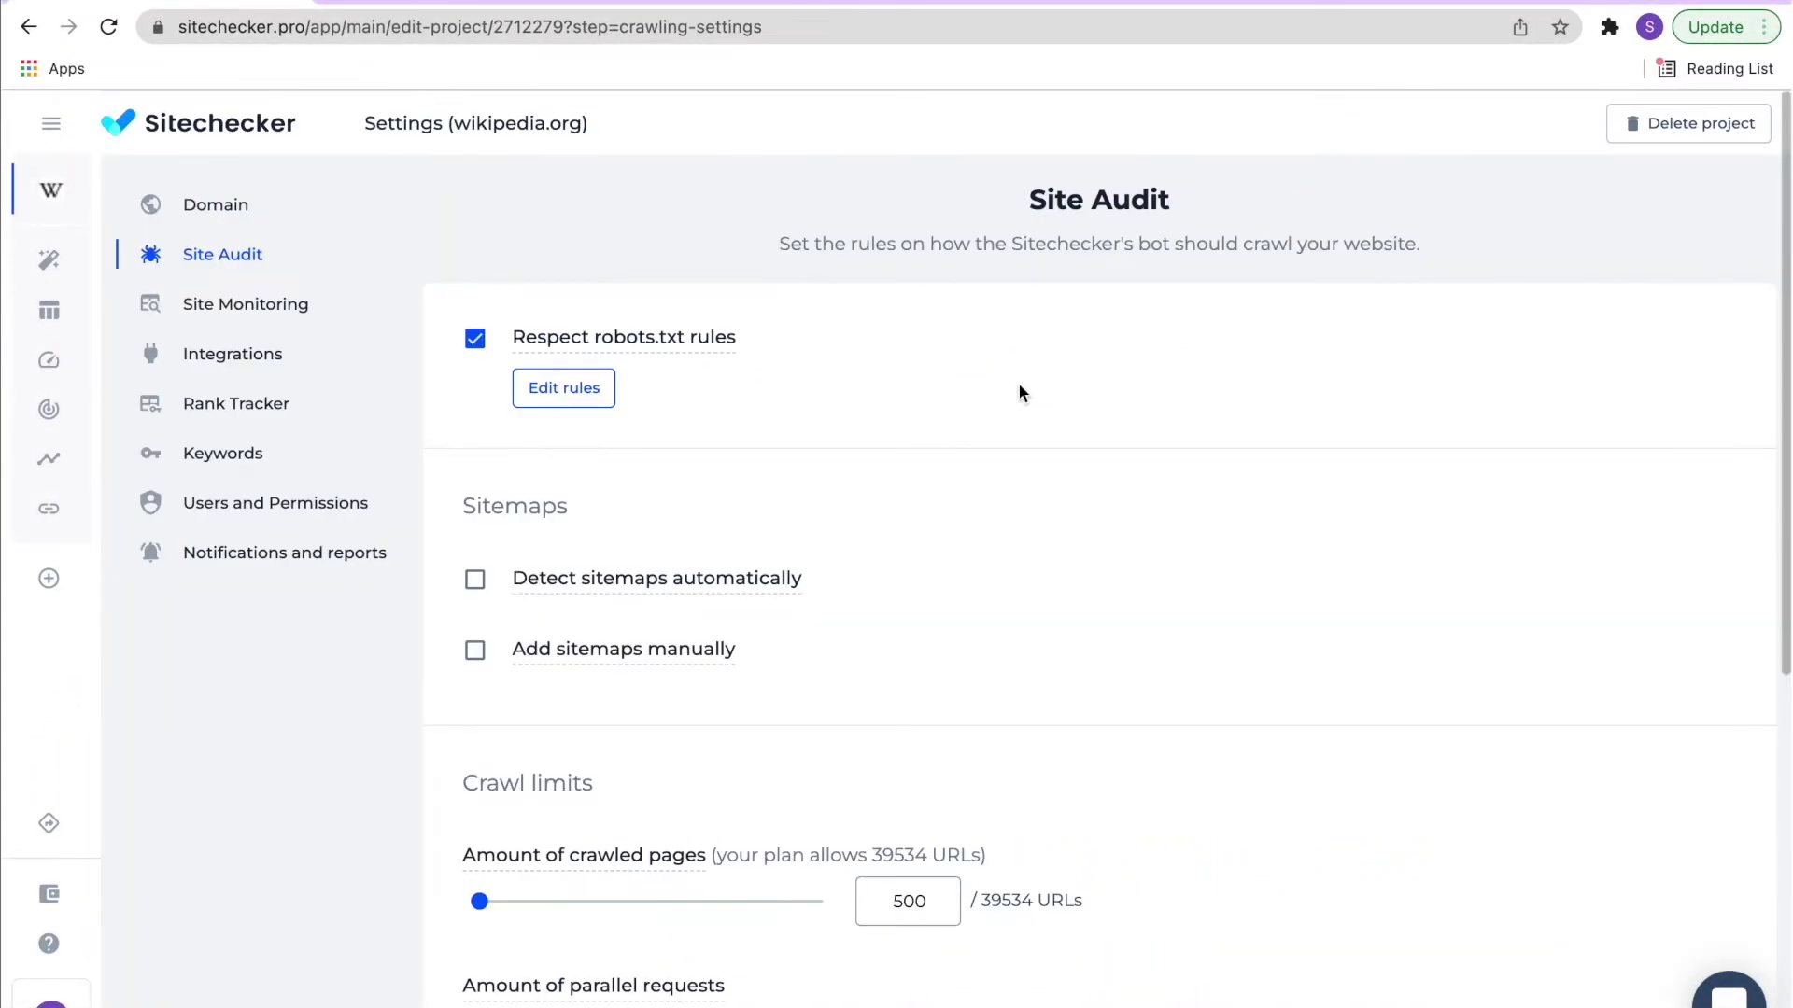
{"action": "scroll", "coordinate": [619, 437], "scroll_direction": "down", "scroll_amount": 5}
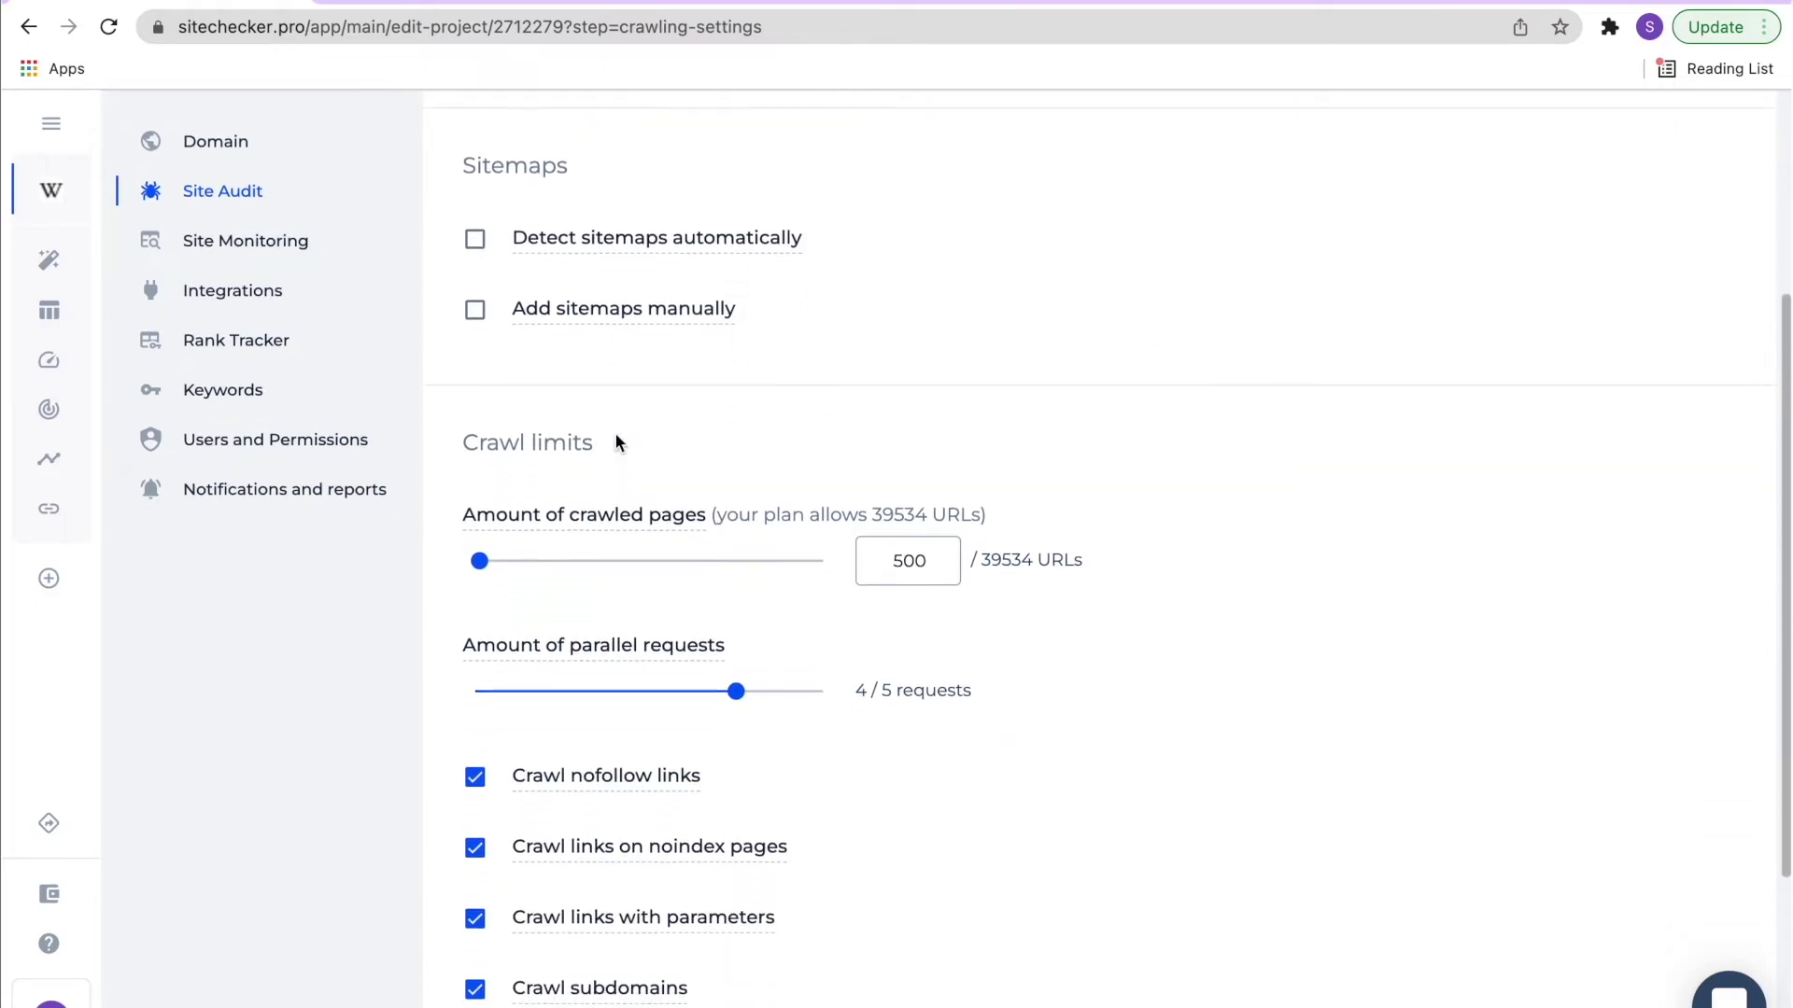
{"action": "left_click_drag", "start_coordinate": [485, 444], "coordinate": [627, 448]}
{"action": "scroll", "coordinate": [753, 548], "scroll_direction": "down", "scroll_amount": 2}
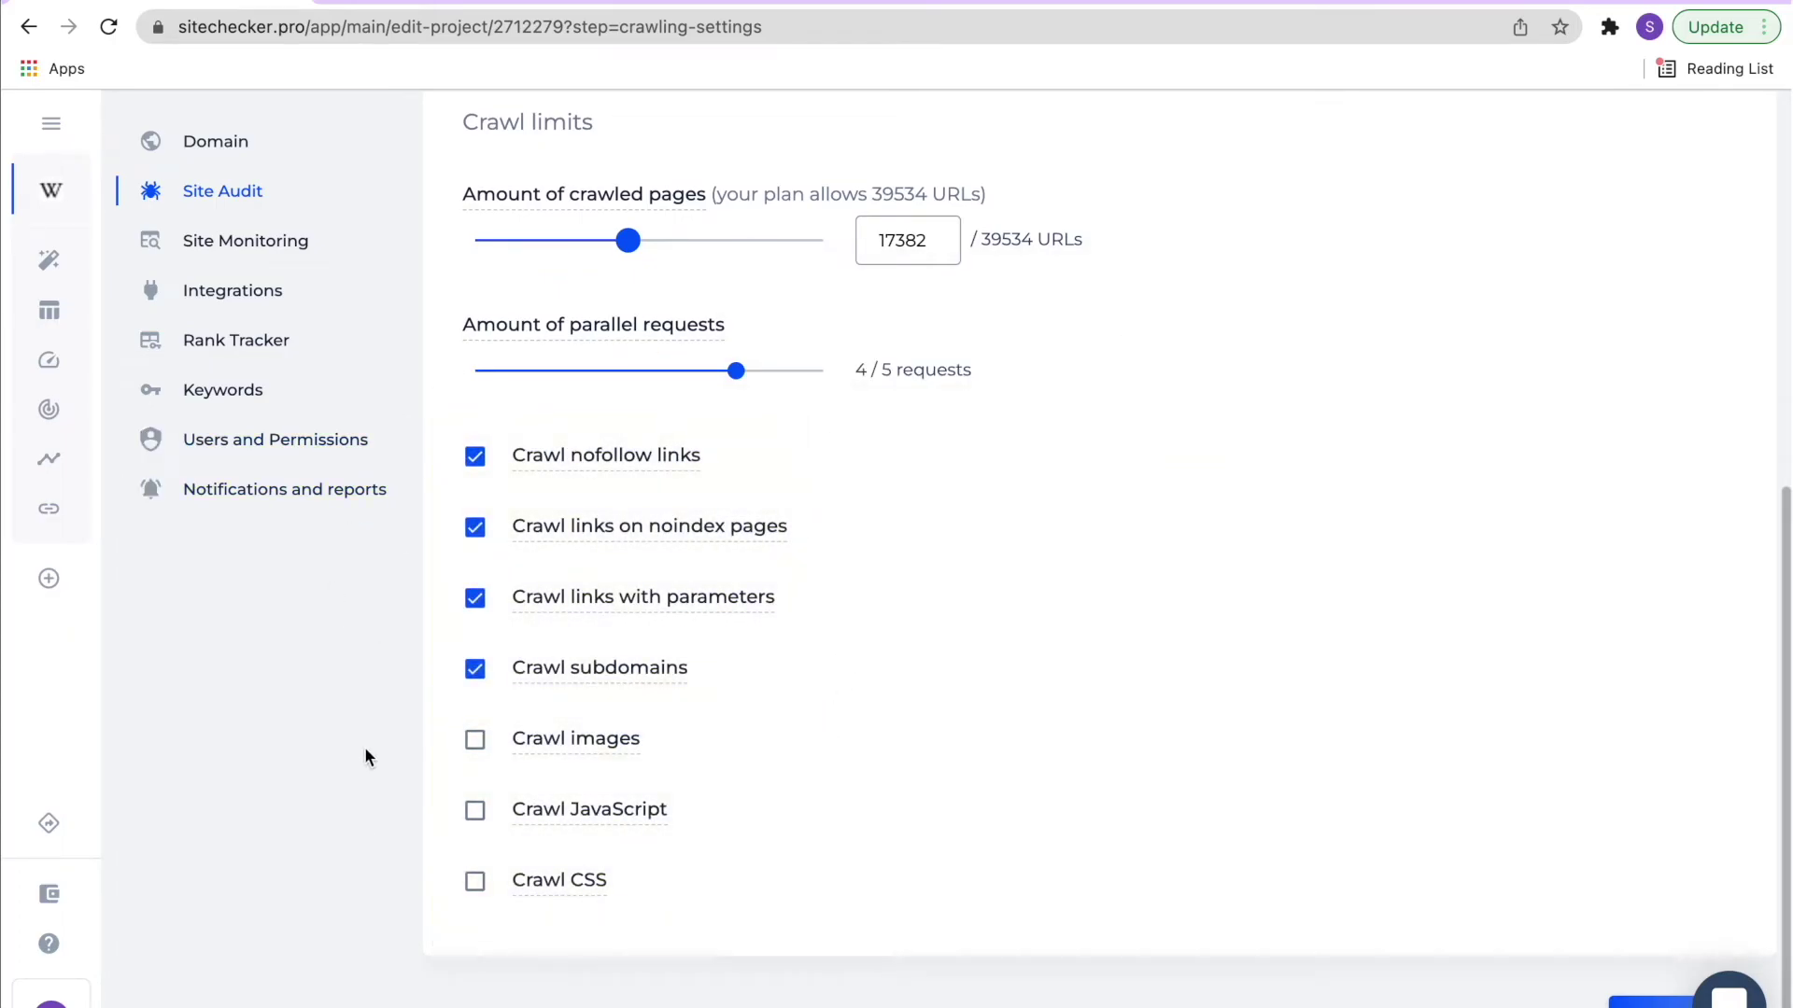
{"action": "scroll", "coordinate": [366, 752], "scroll_direction": "up", "scroll_amount": 6}
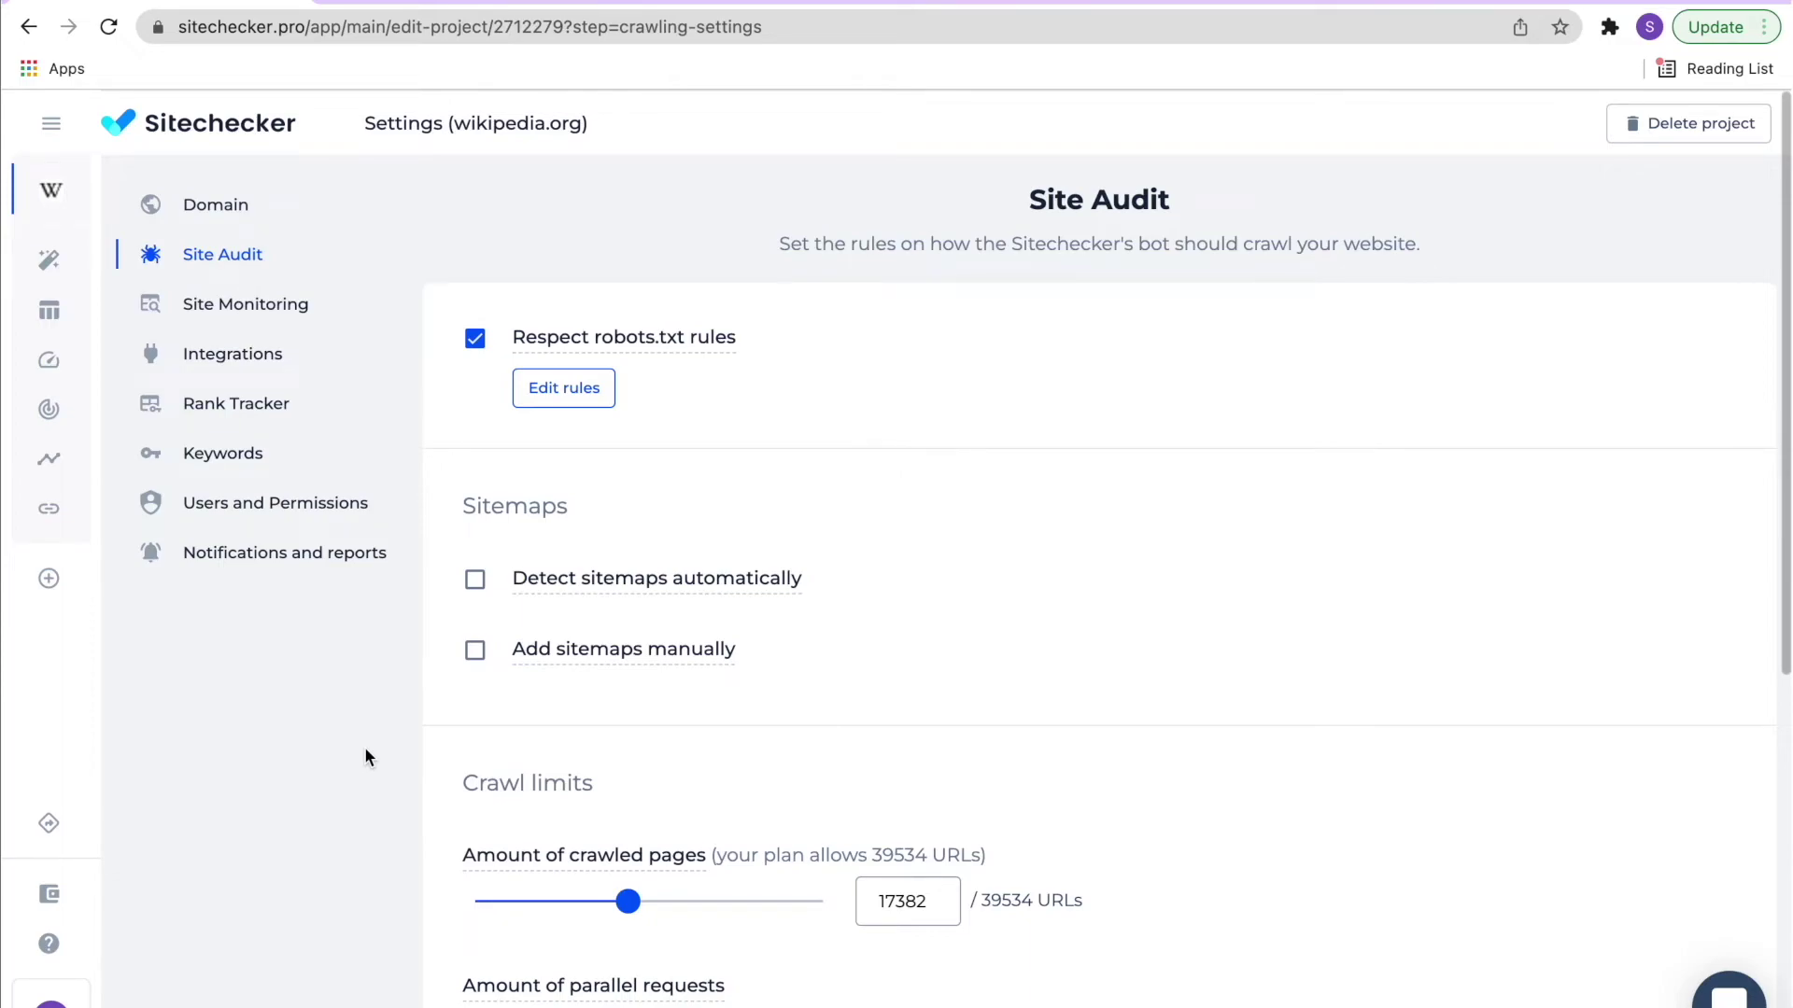
Return to the Projects dashboard and review the wikipedia.org (78), copywritely.com (69) and kparser.com cards
{"action": "left_click", "coordinate": [255, 129]}
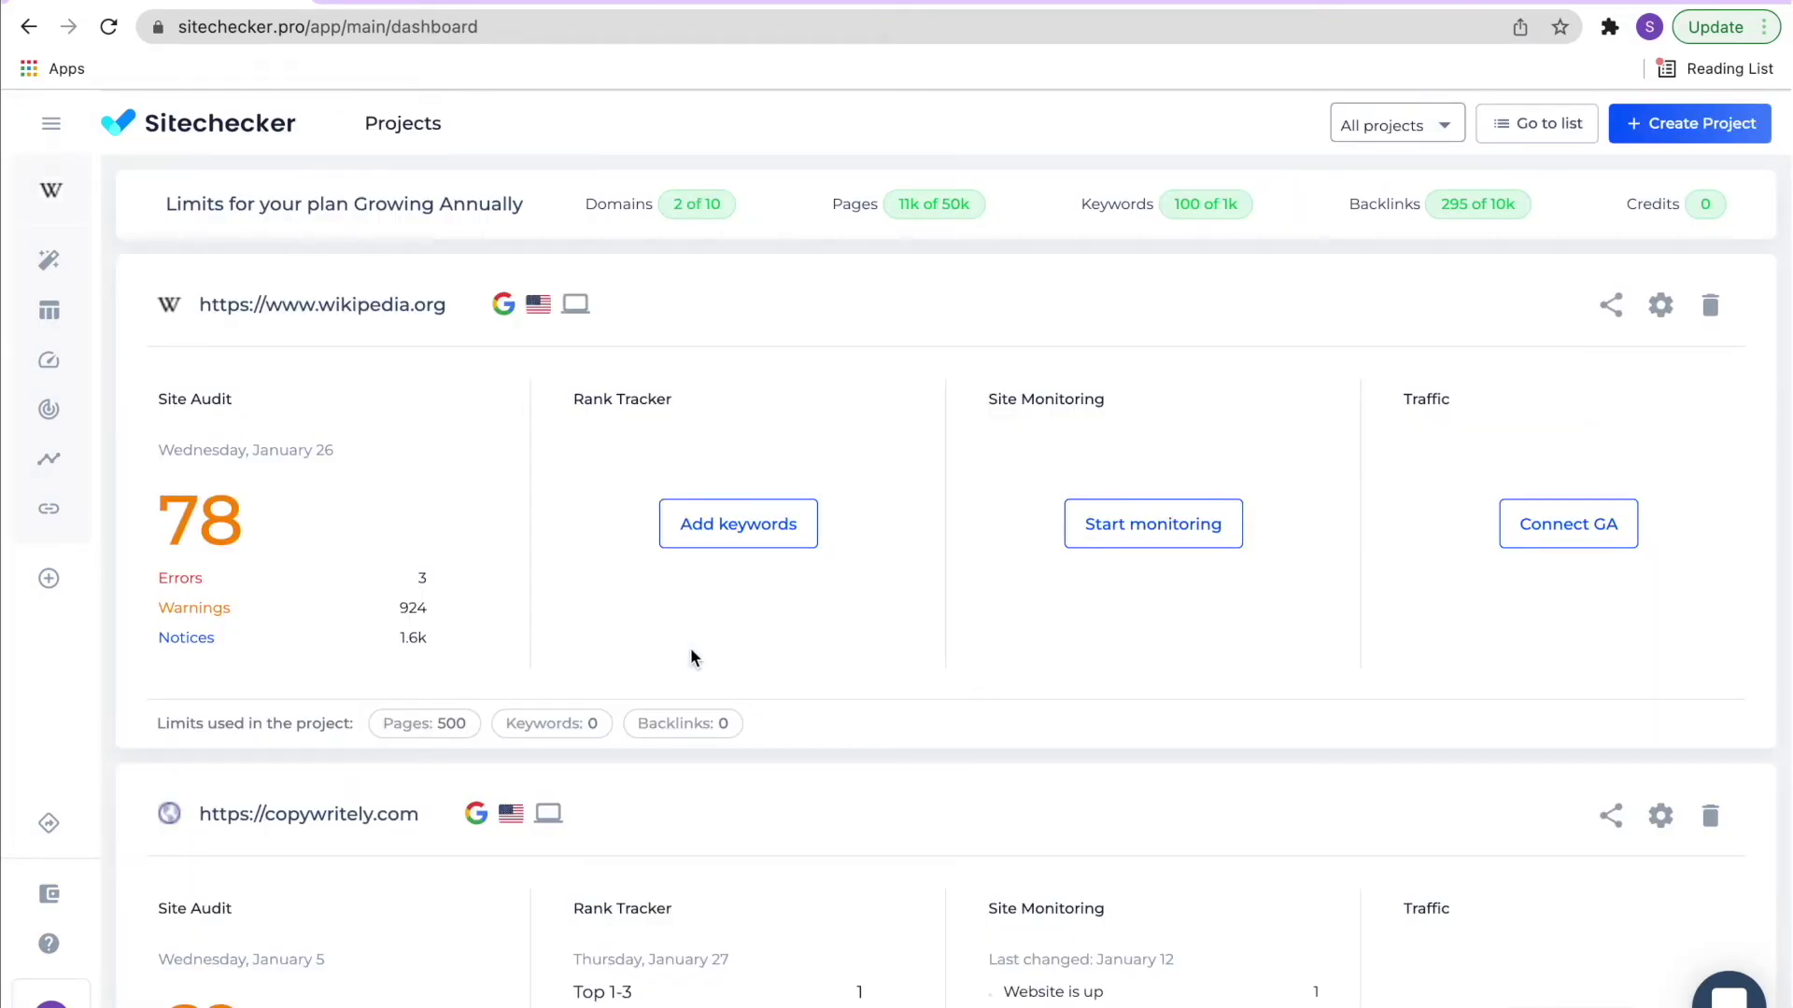
{"action": "scroll", "coordinate": [692, 650], "scroll_direction": "down", "scroll_amount": 6}
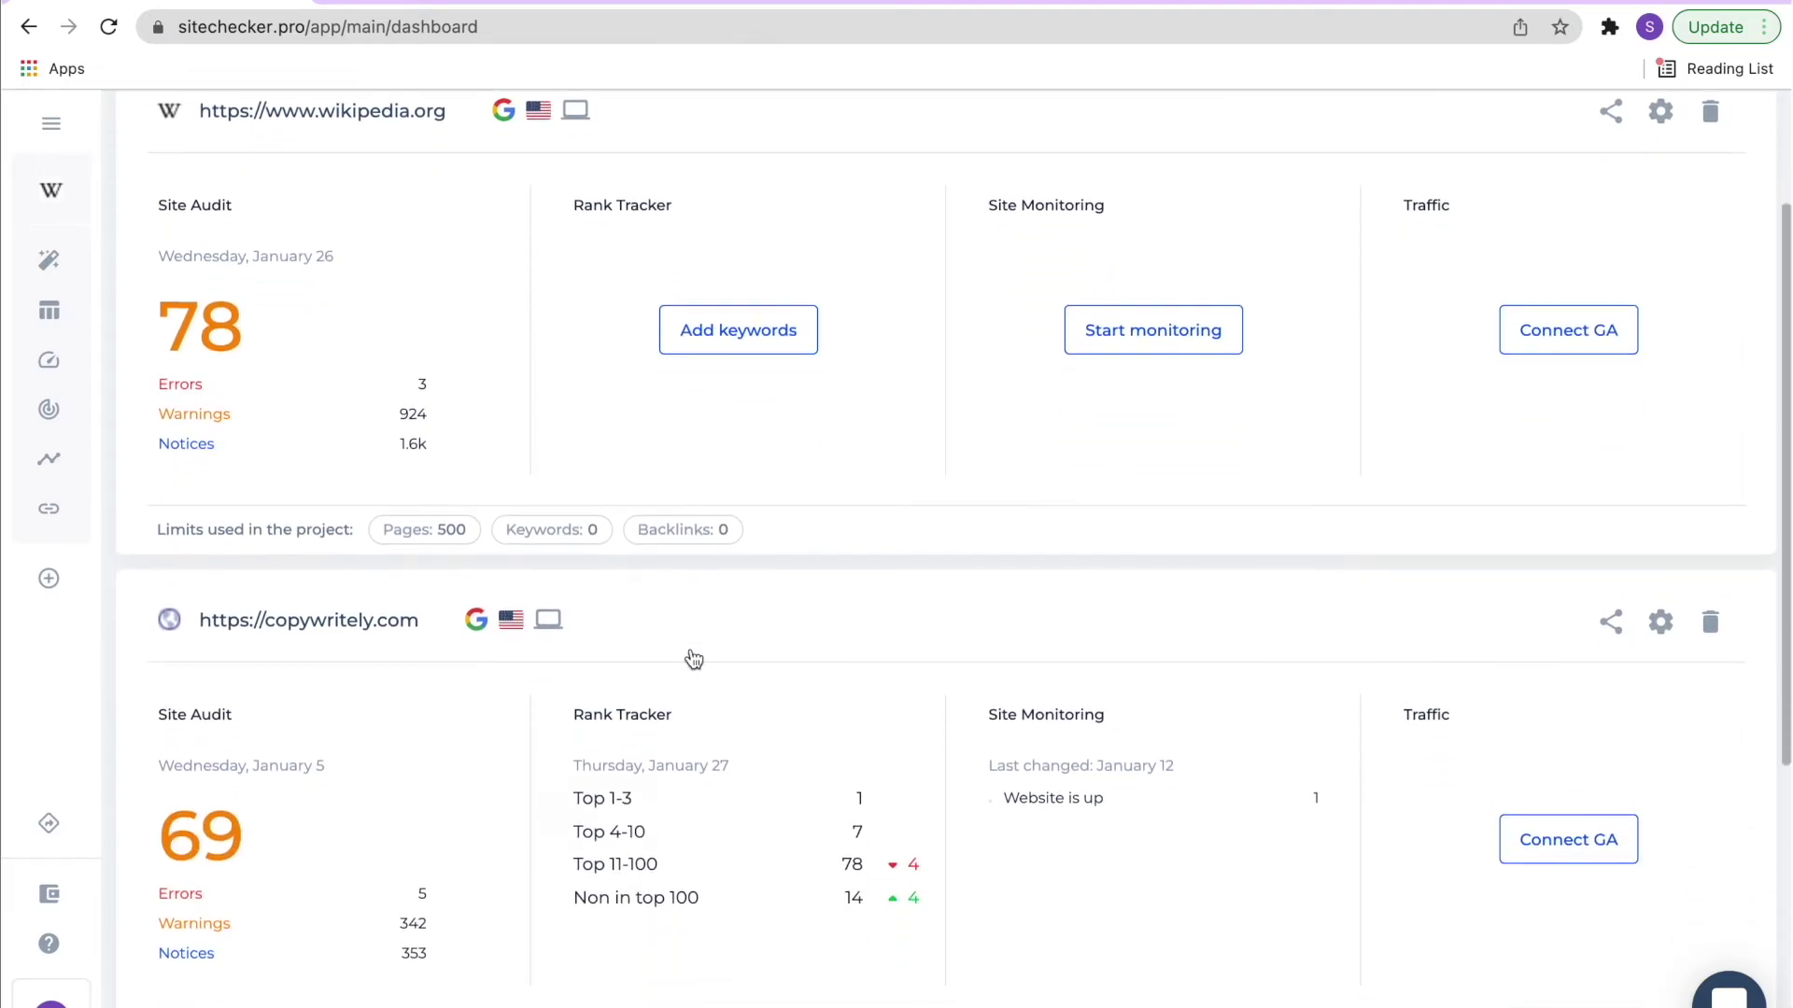
{"action": "scroll", "coordinate": [689, 658], "scroll_direction": "down", "scroll_amount": 2}
{"action": "scroll", "coordinate": [688, 654], "scroll_direction": "up", "scroll_amount": 8}
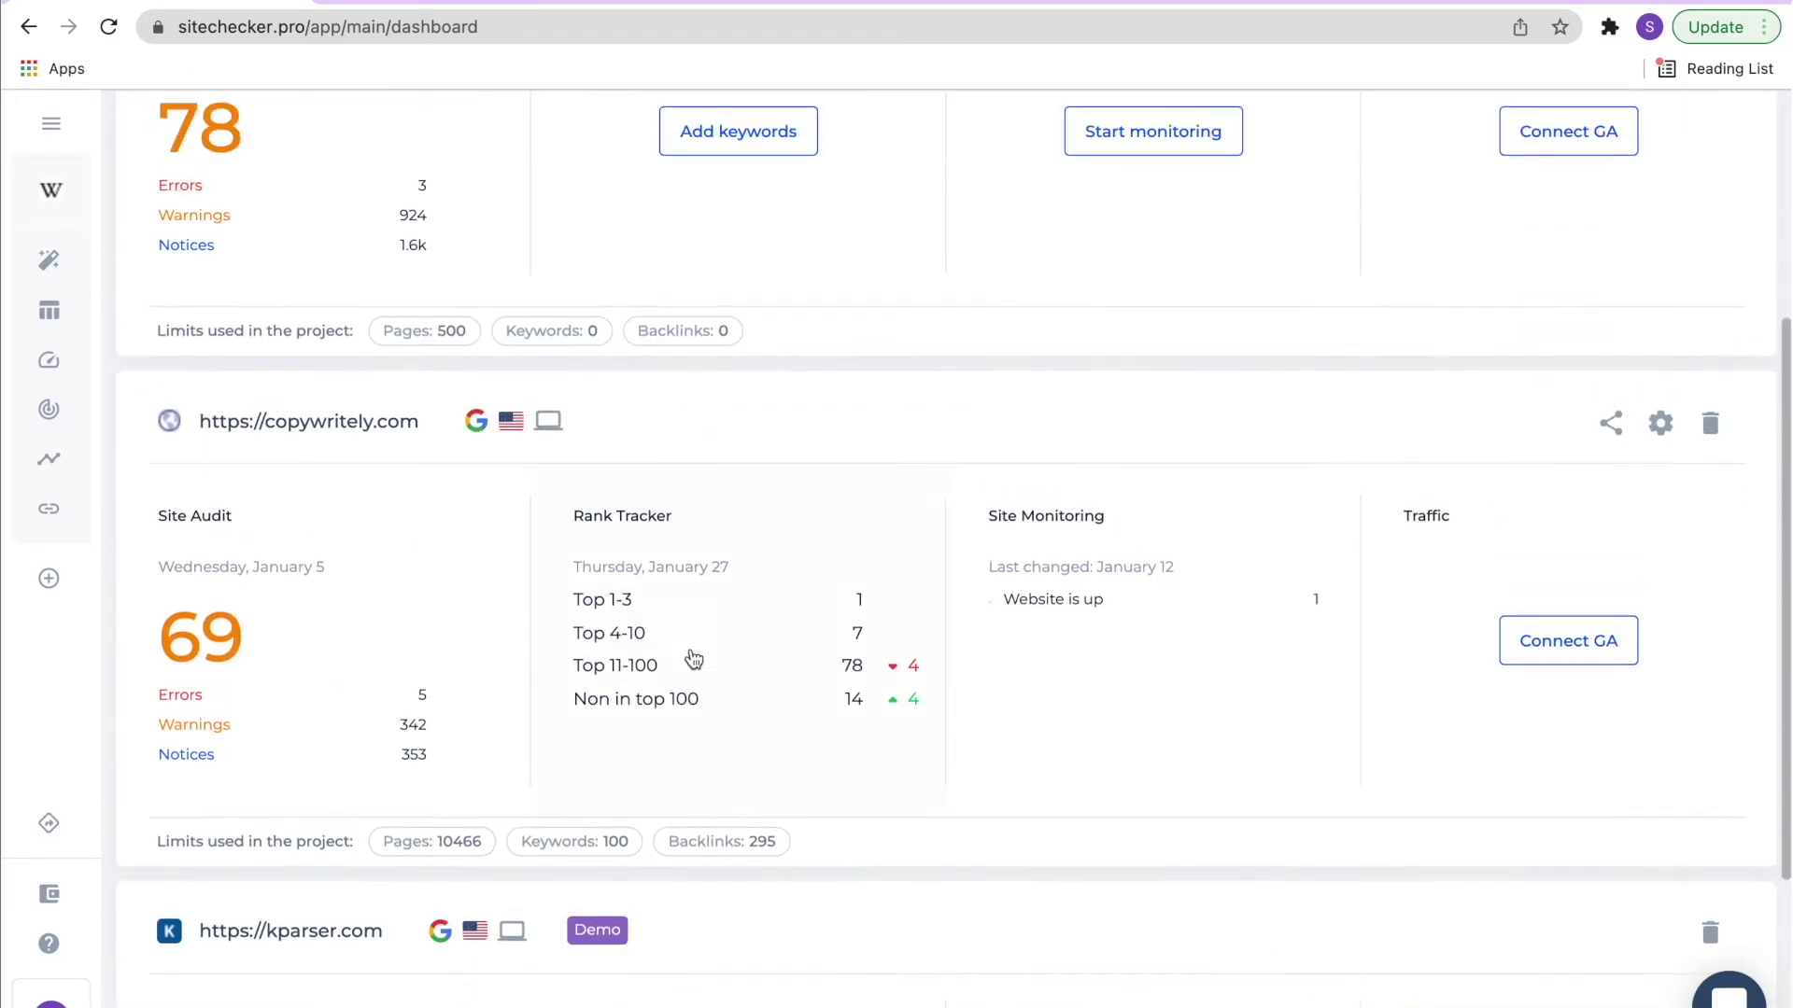